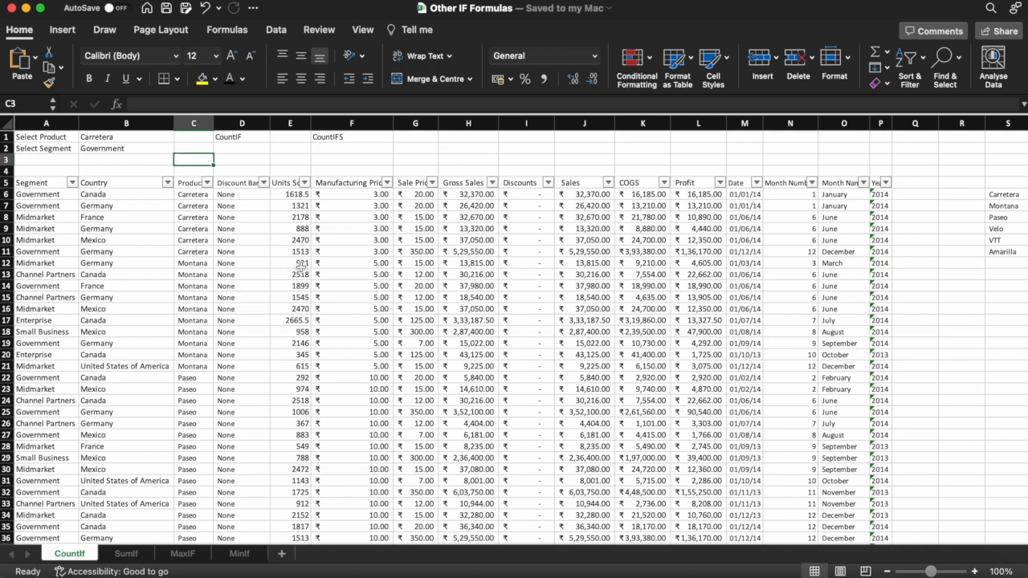
Look over the SumIf, MaxIF and MinIf sheets, ending back on the CountIf sheet
left_click(126, 554)
left_click(174, 560)
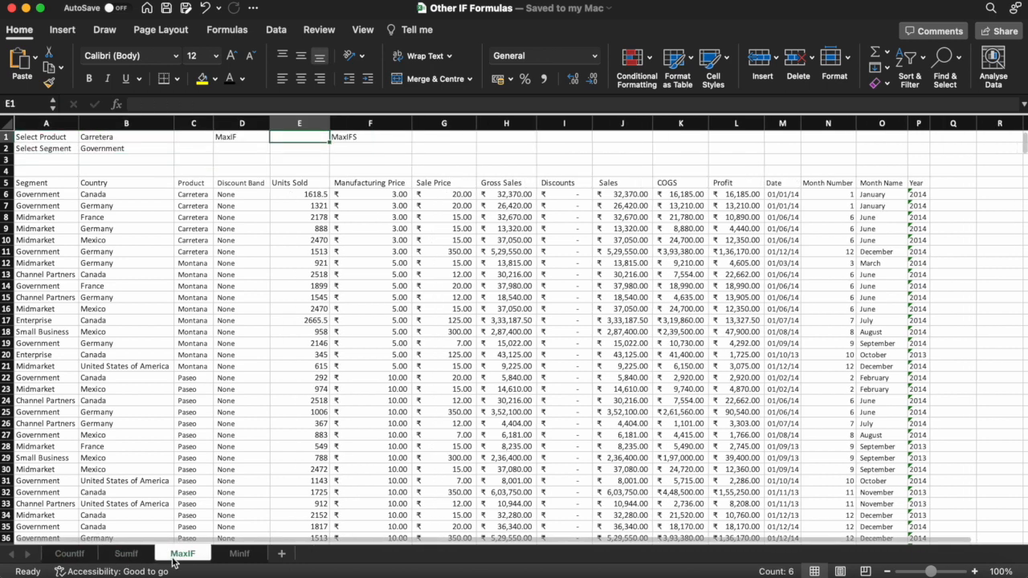
left_click(230, 560)
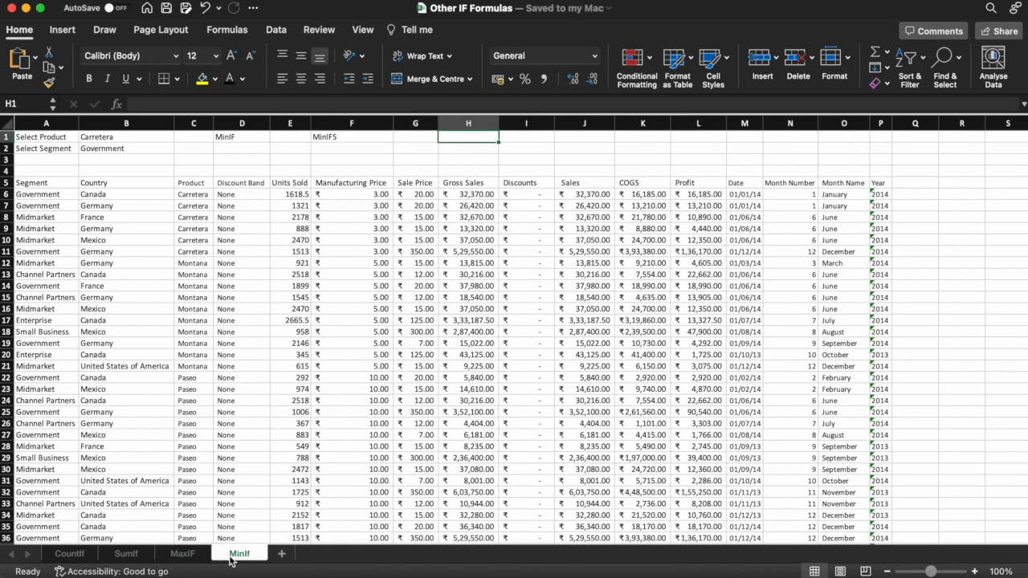
left_click(81, 560)
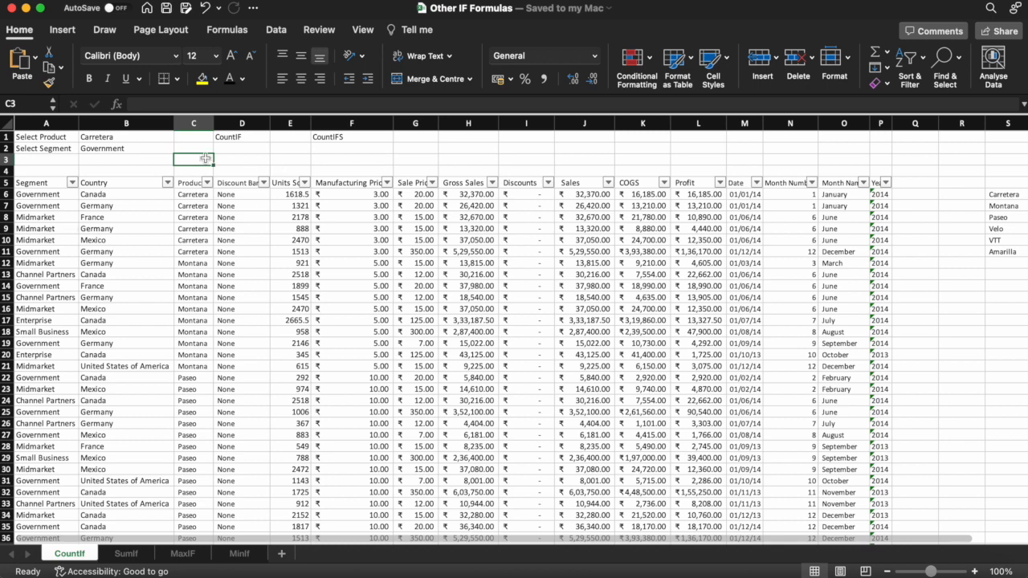
Enter =COUNTIF(C5:C705,B1) in cell E1 to count the rows matching the selected product
left_click(282, 138)
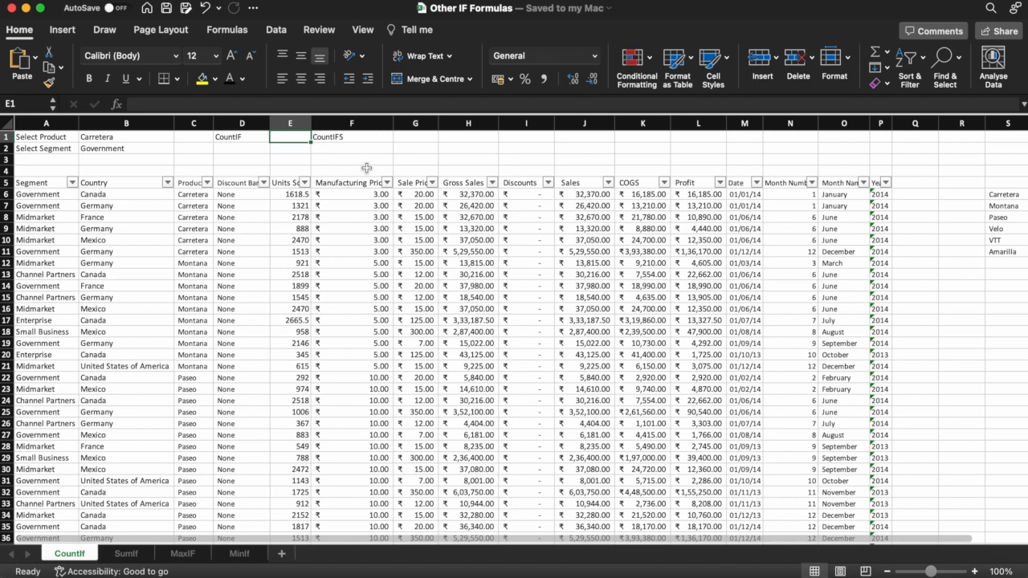
type("=")
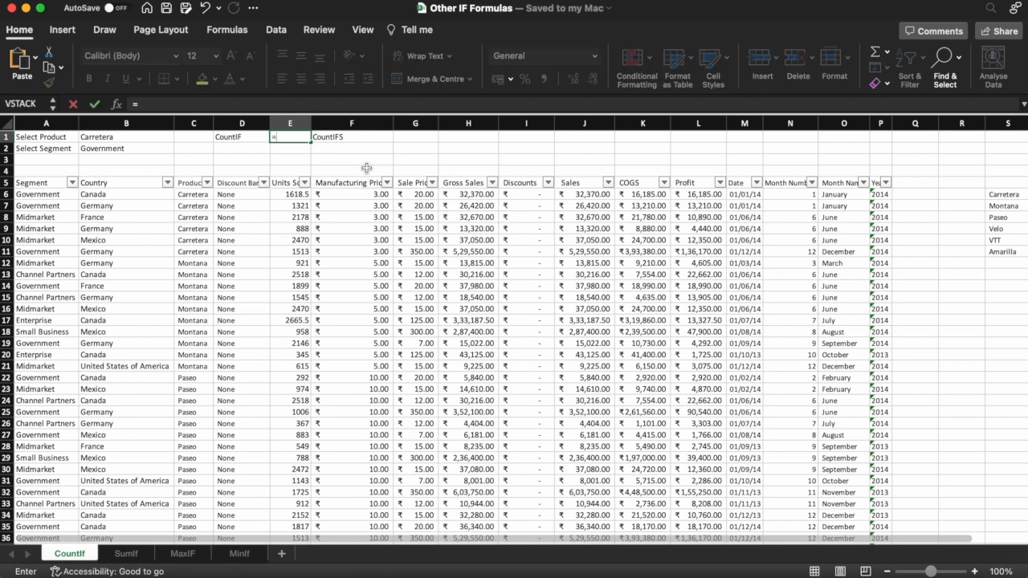
type("co")
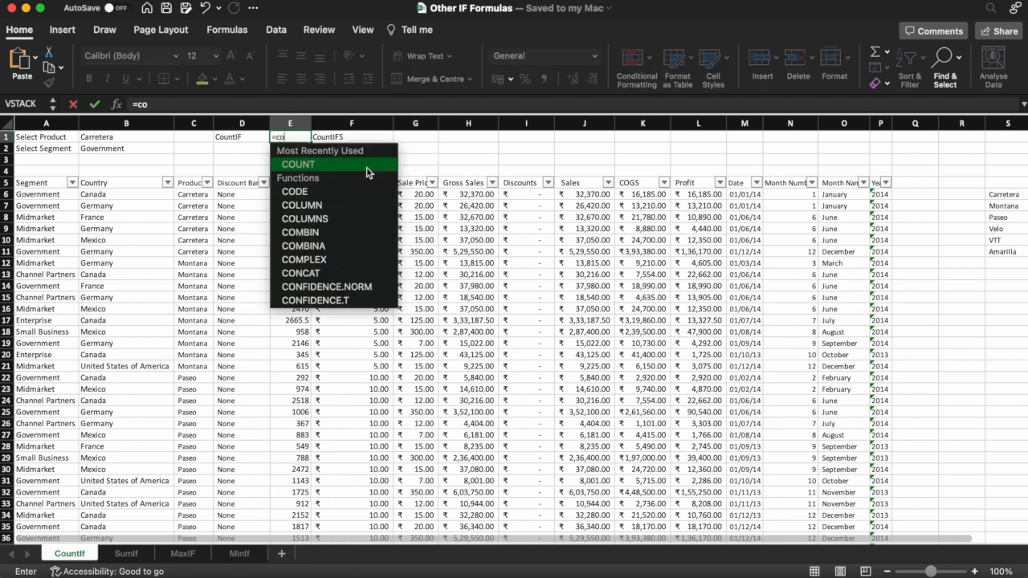
type("untif")
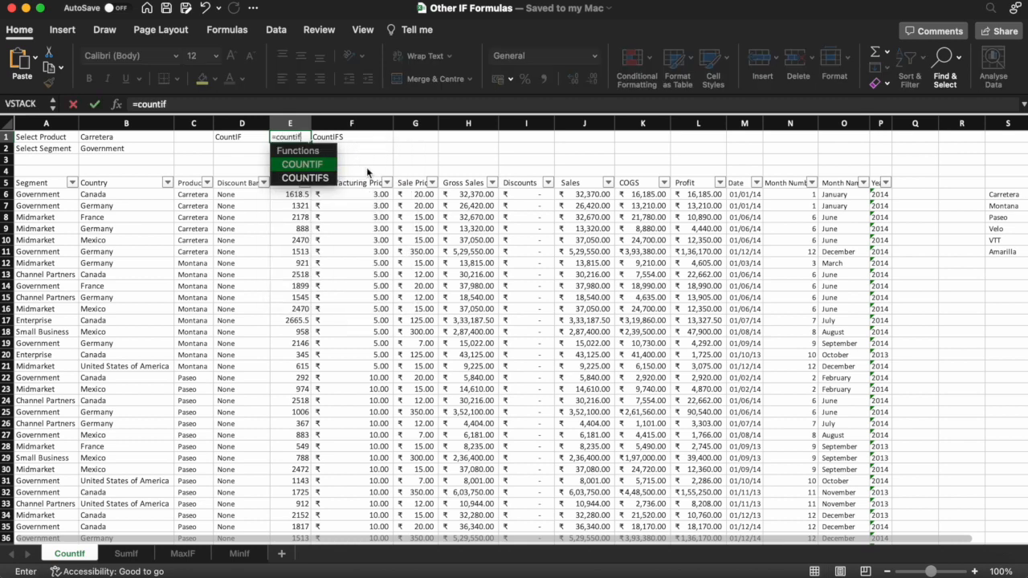
type("(")
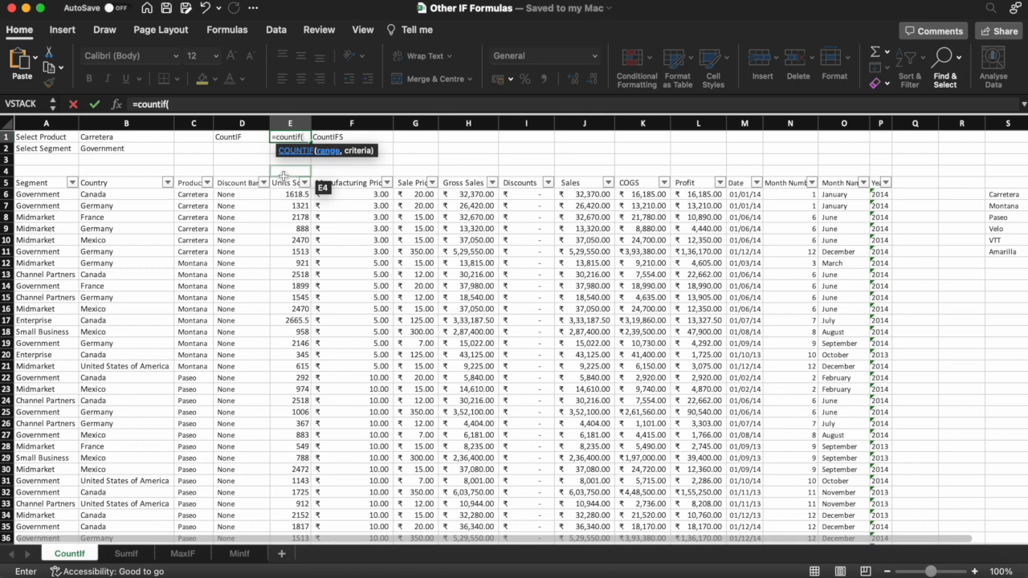
left_click(200, 184)
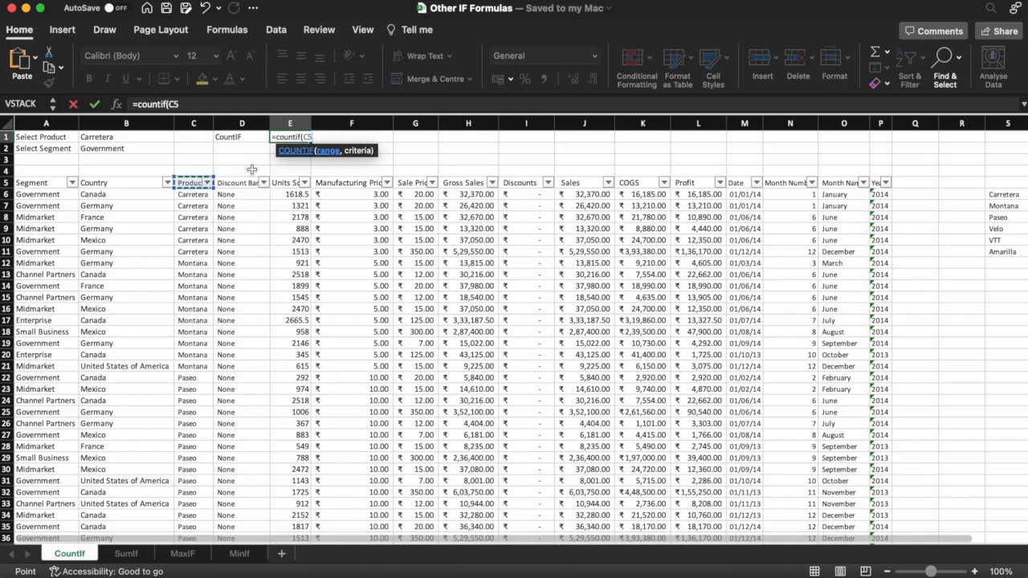
key("ctrl+shift+Down")
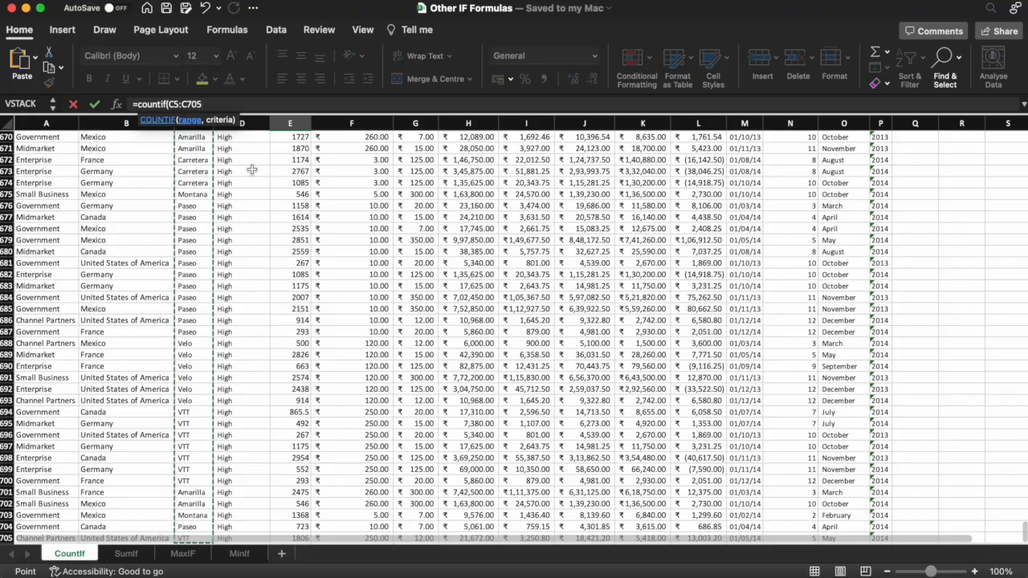
type(",")
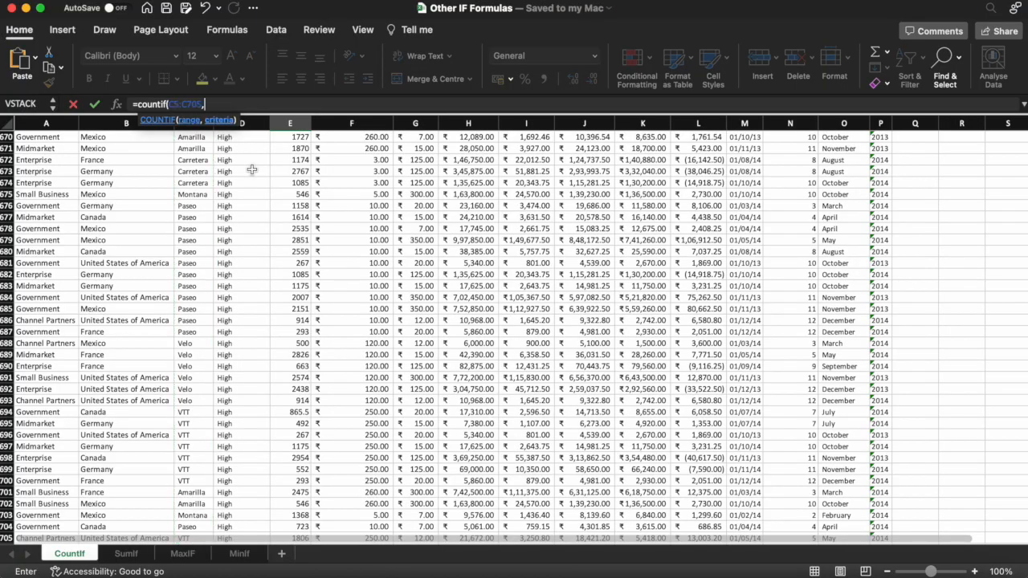
scroll(251, 169, "up", 20)
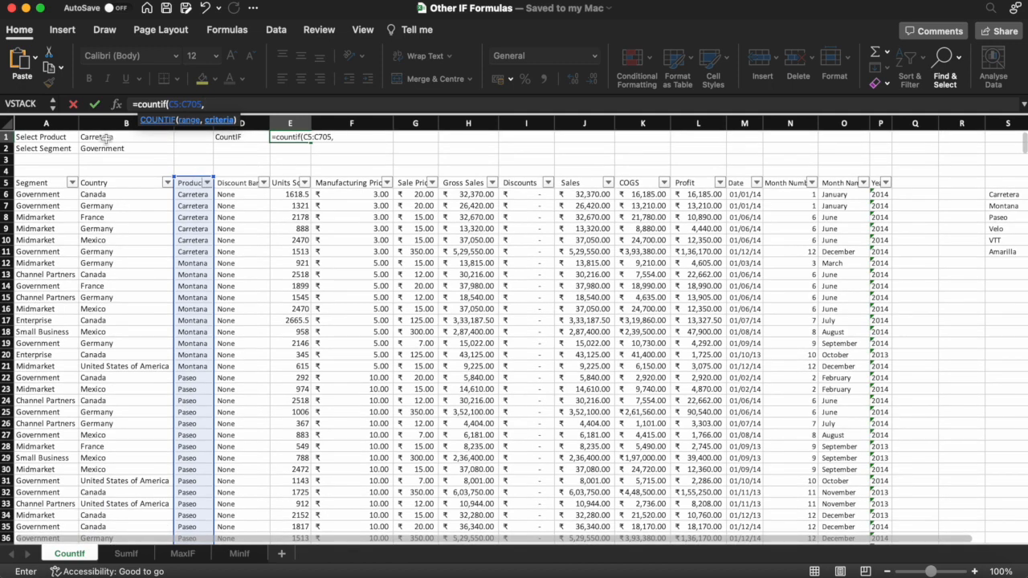
left_click(107, 137)
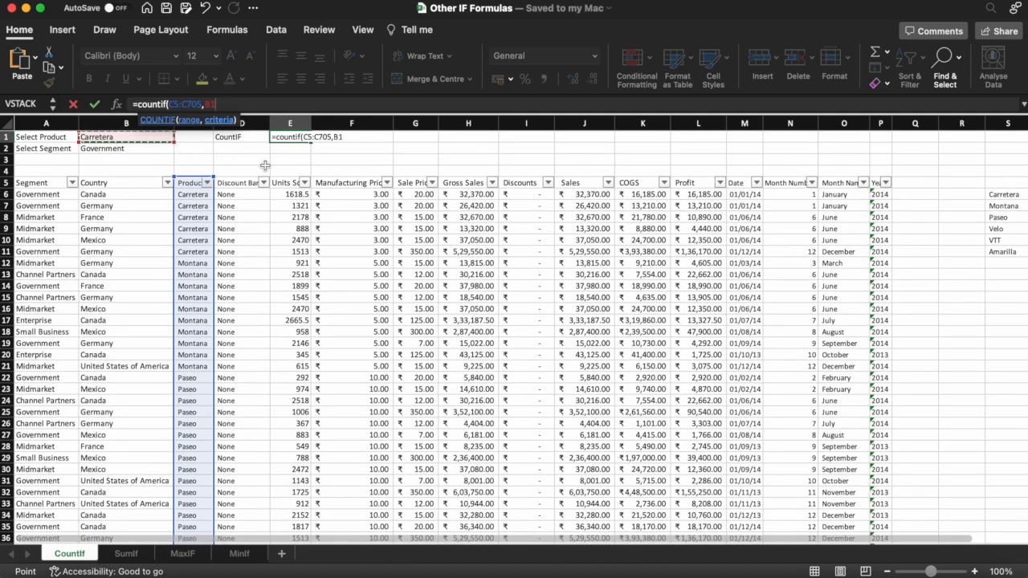
type(")")
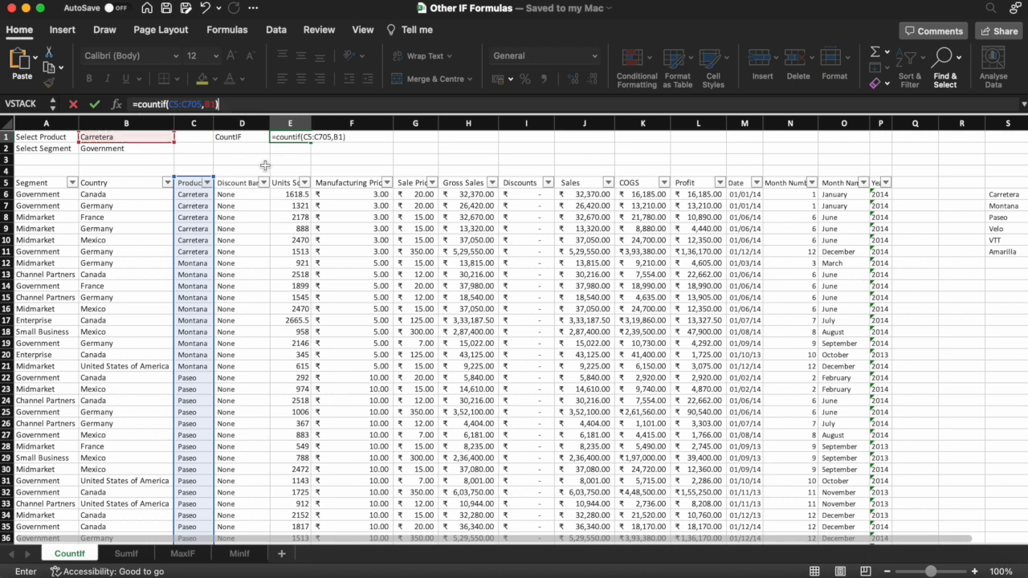
key("ctrl+Return")
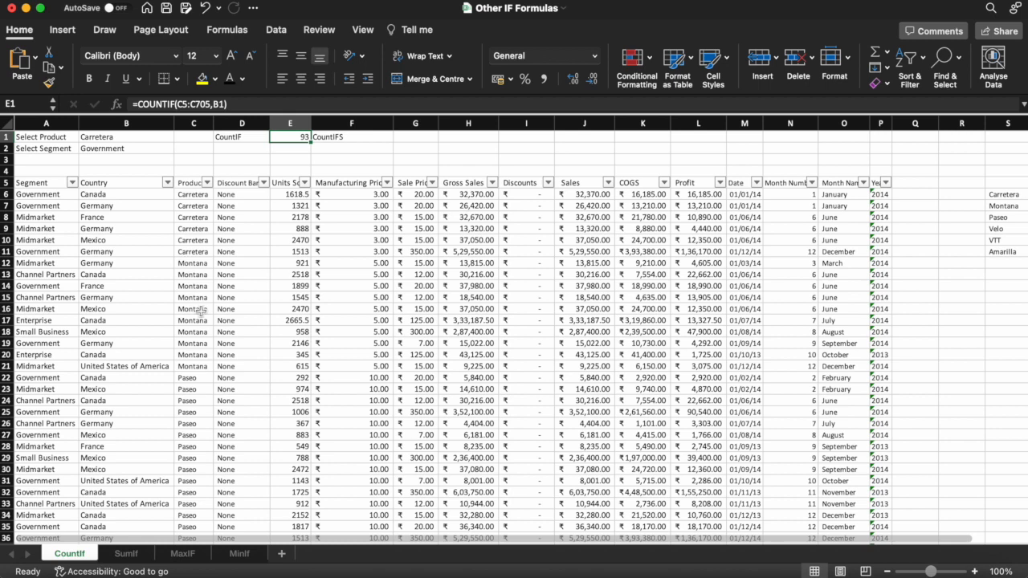
Test the COUNTIF formula by setting the selected product in B1 to Montana and to Paseo
left_click(154, 137)
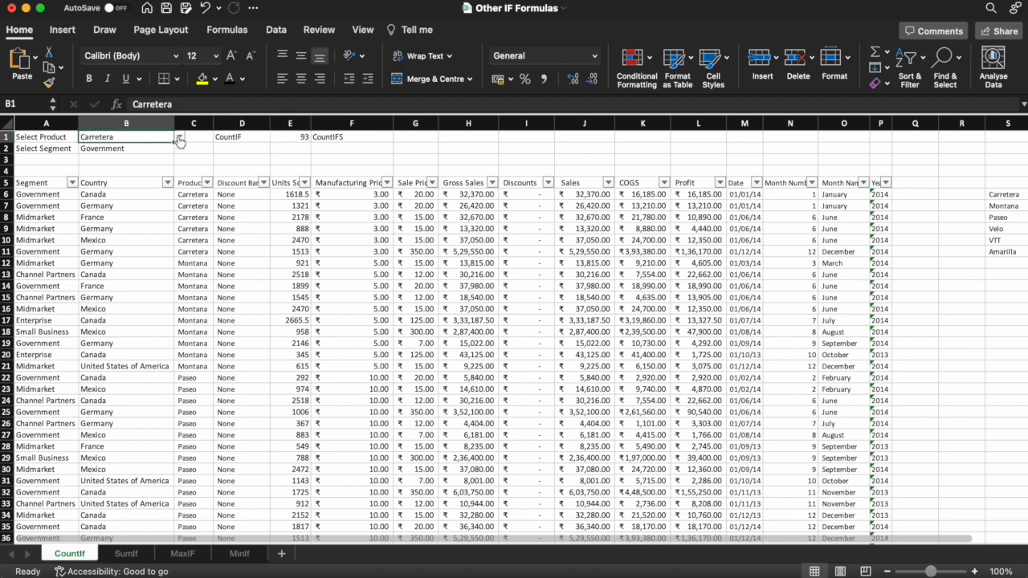
left_click(180, 138)
left_click(115, 164)
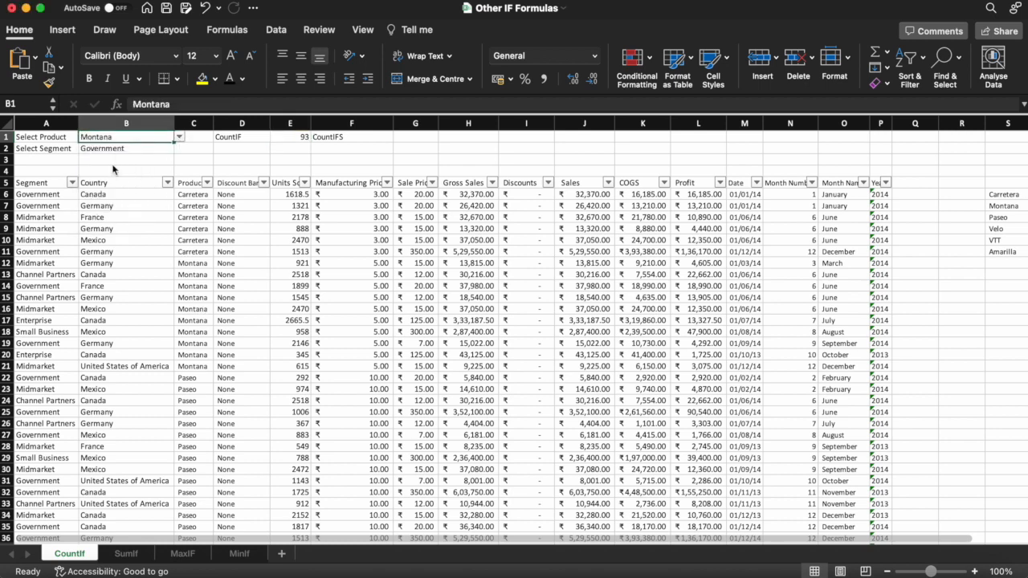
left_click(271, 162)
left_click(151, 137)
left_click(179, 137)
left_click(108, 176)
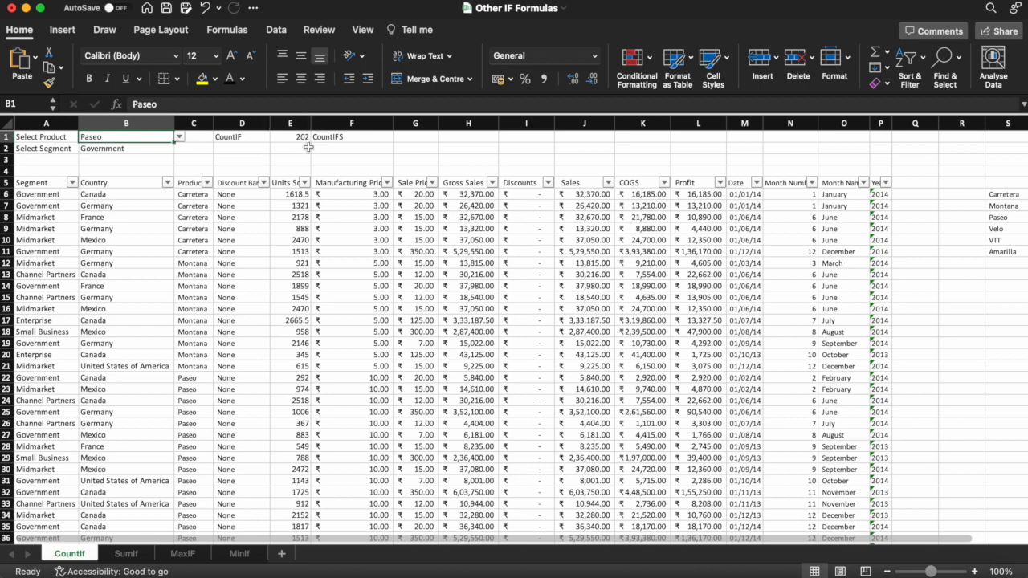
Test the count with Velo and VTT as the selected product in B1, and restore it to Carretera
left_click(179, 138)
left_click(124, 196)
left_click(179, 138)
left_click(108, 202)
left_click(179, 137)
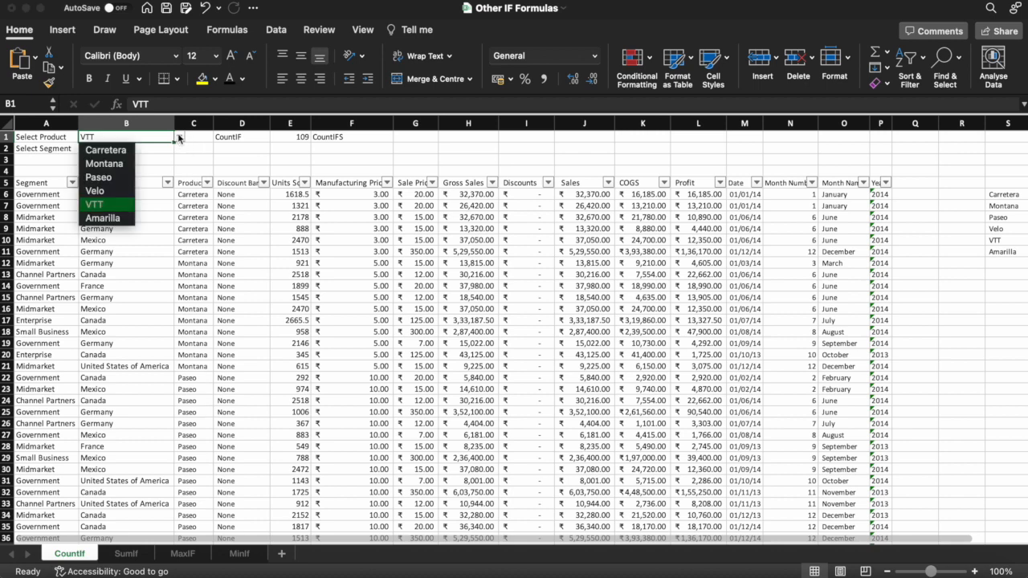
left_click(126, 150)
left_click(275, 162)
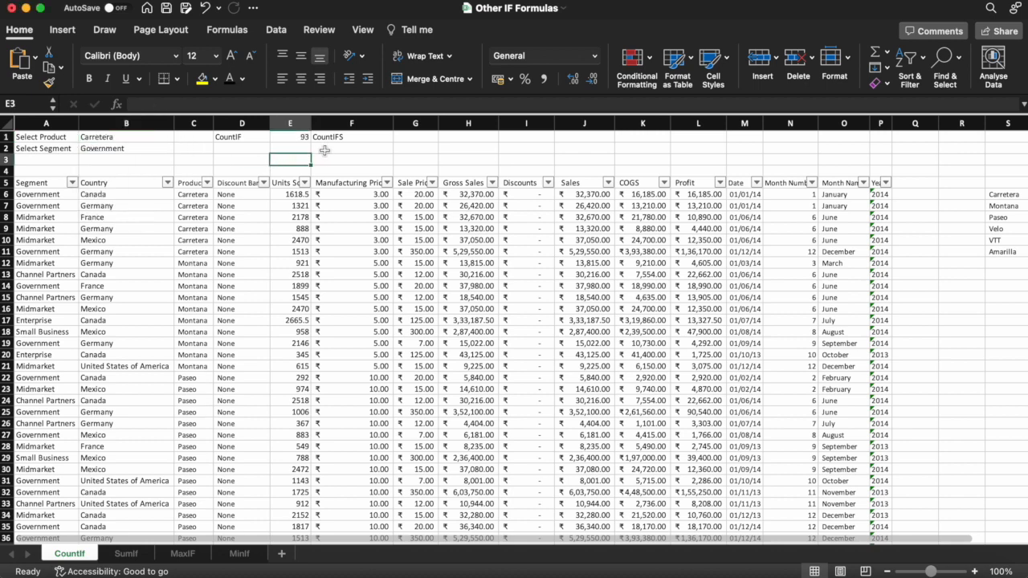
left_click(285, 150)
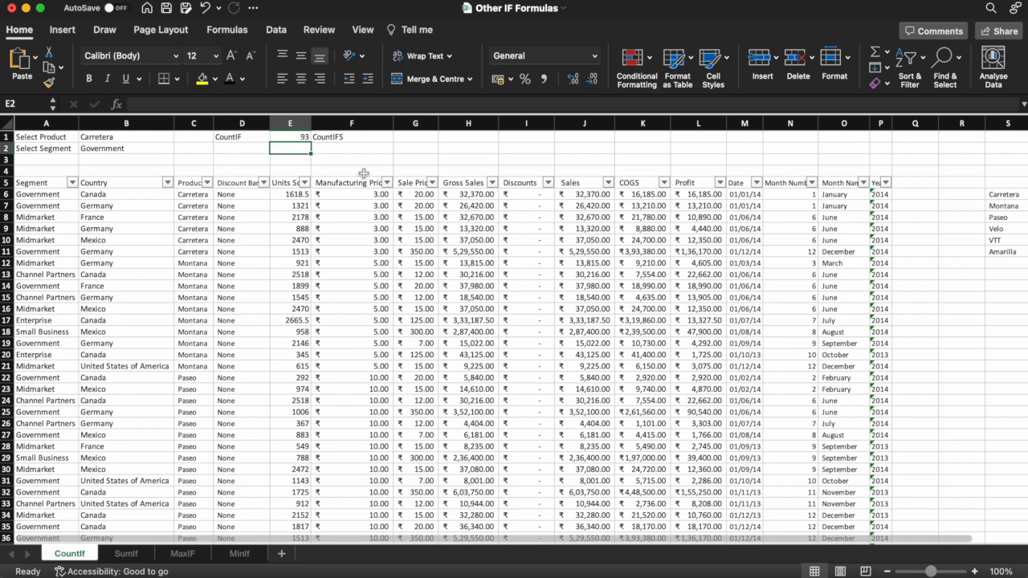
Start a COUNTIFS formula in G1 with the Product range C5:C705 and B1 as its criterion
left_click(360, 139)
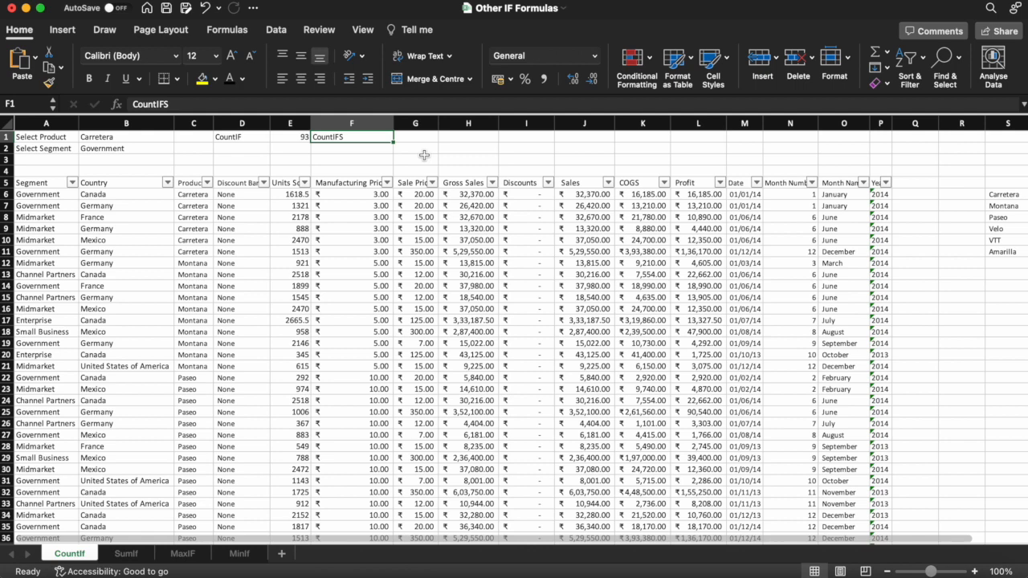
left_click(417, 138)
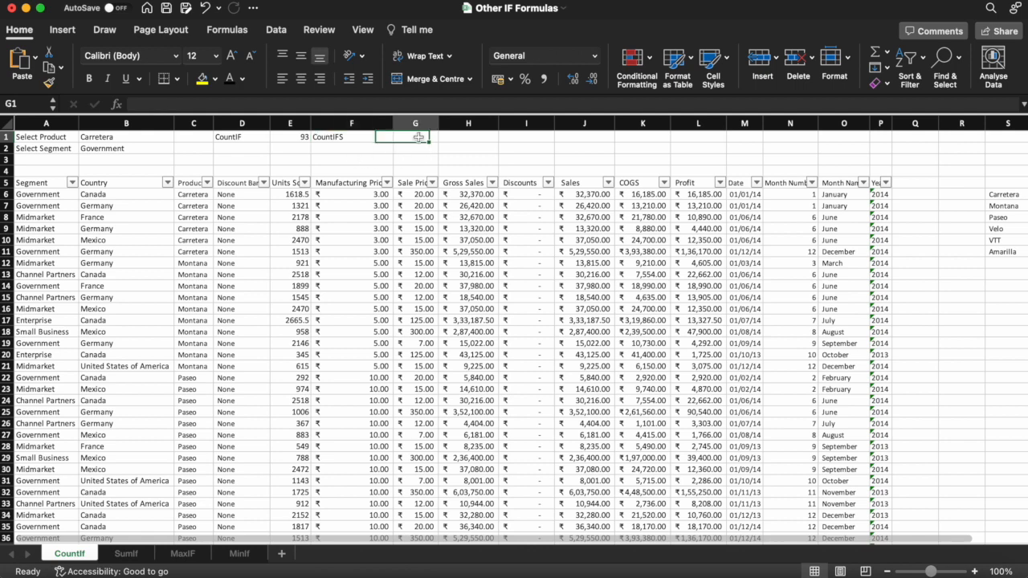
type("=")
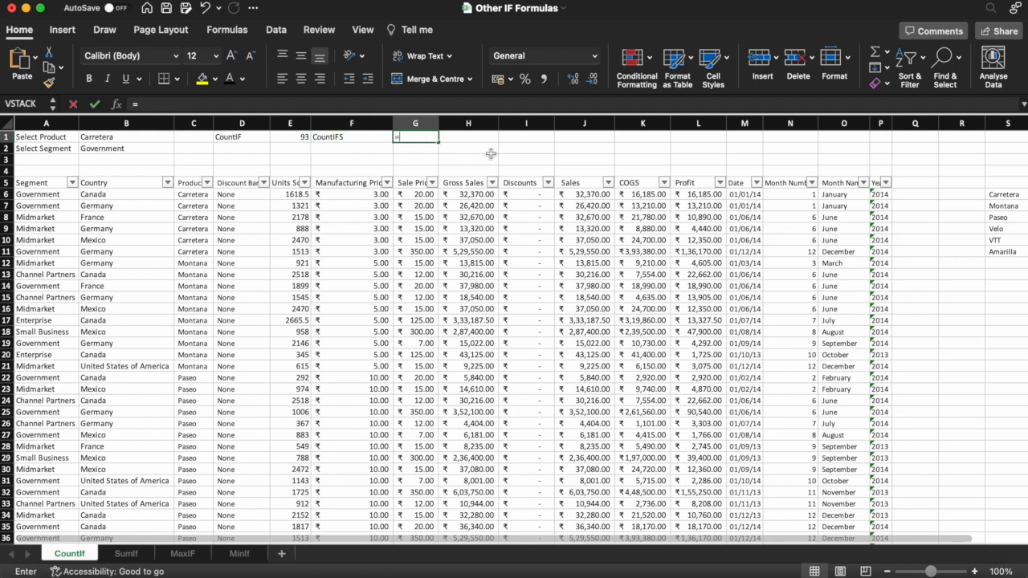
type("countifs(")
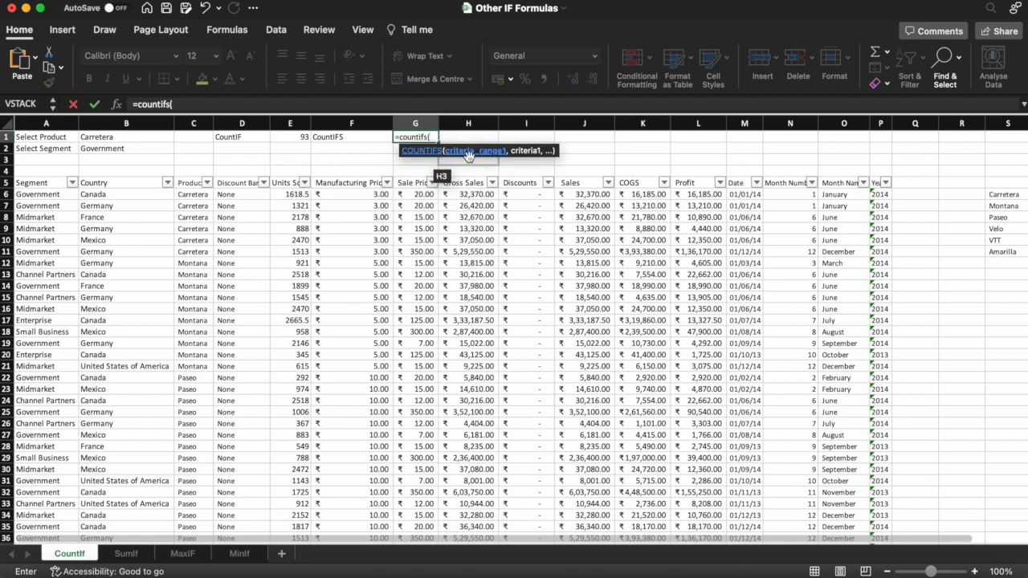
left_click(193, 183)
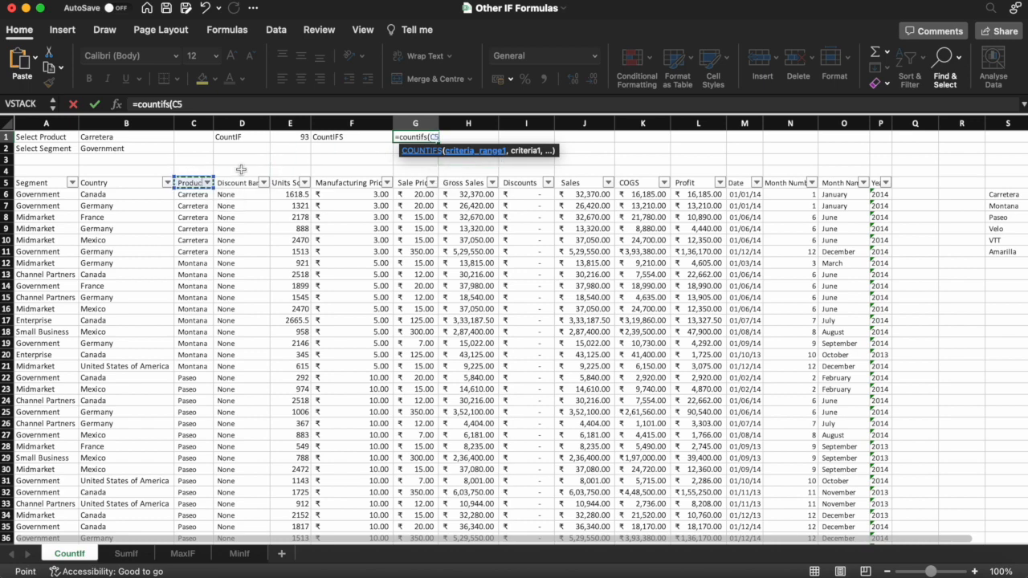
key("ctrl+shift+Down")
type(",")
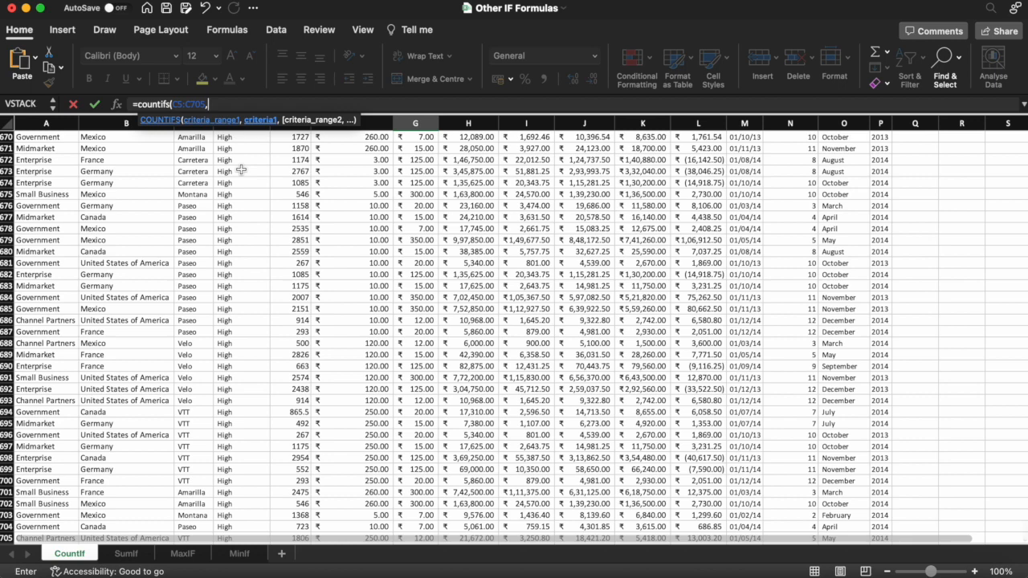
key("Left")
key("Left")
key("Left")
key("Left")
key("Left")
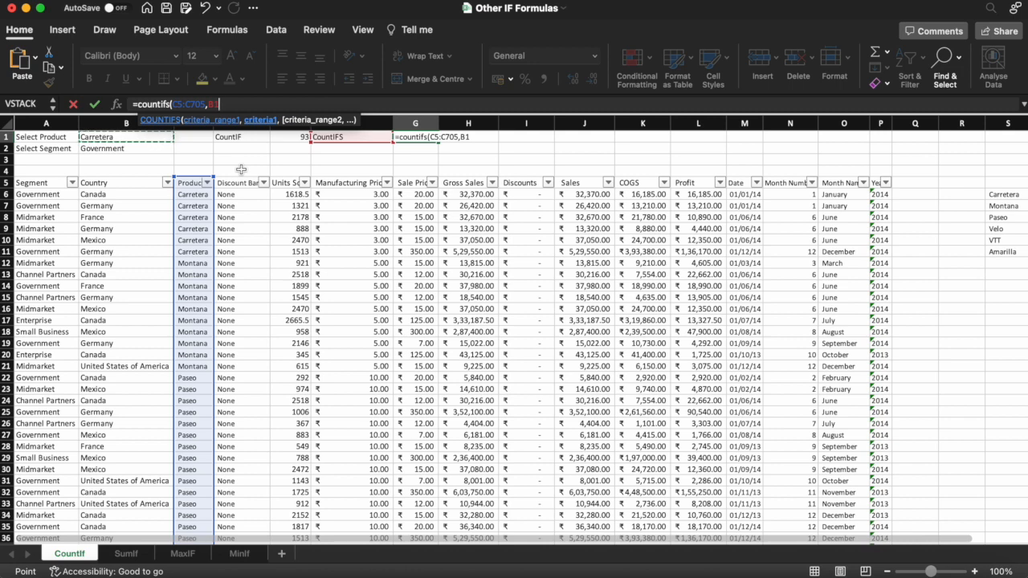
type(",")
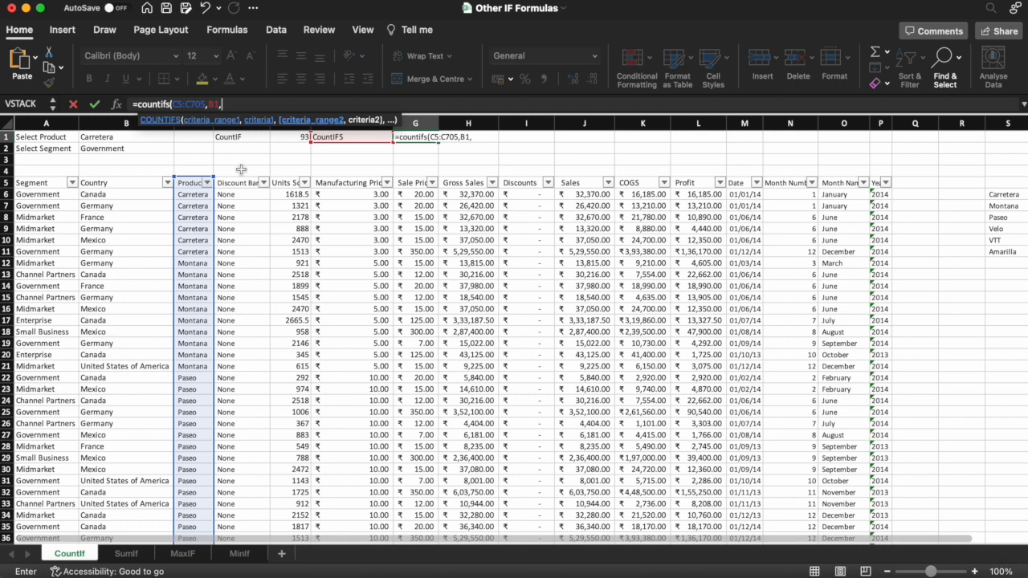
Add the Segment column range A5:A705 as the second criteria range of the COUNTIFS formula
key("Left")
key("Left")
key("Left")
key("Left")
key("Left")
key("Left")
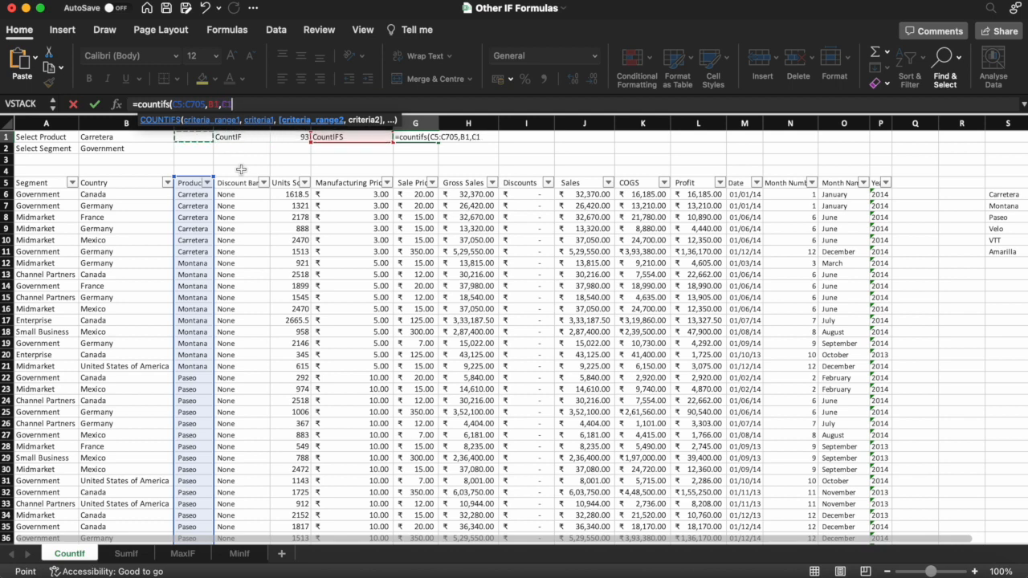
key("Down")
key("Down")
key("Down")
key("Down")
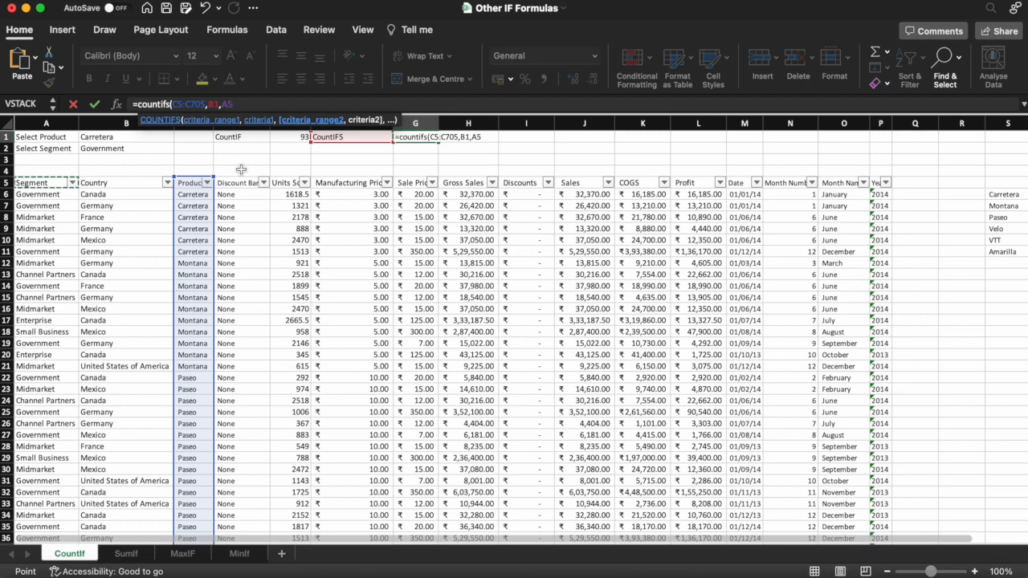
key("super+shift+Down")
type(",")
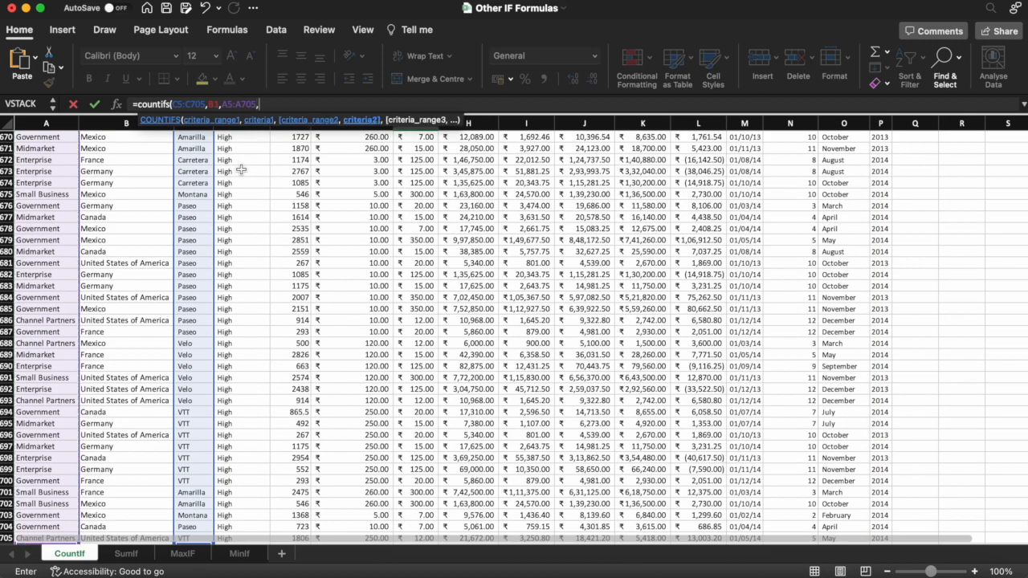
Use the selected segment in B2 as the second criterion of the COUNTIFS formula
key("Left")
key("Left")
key("Left")
key("Left")
key("Left")
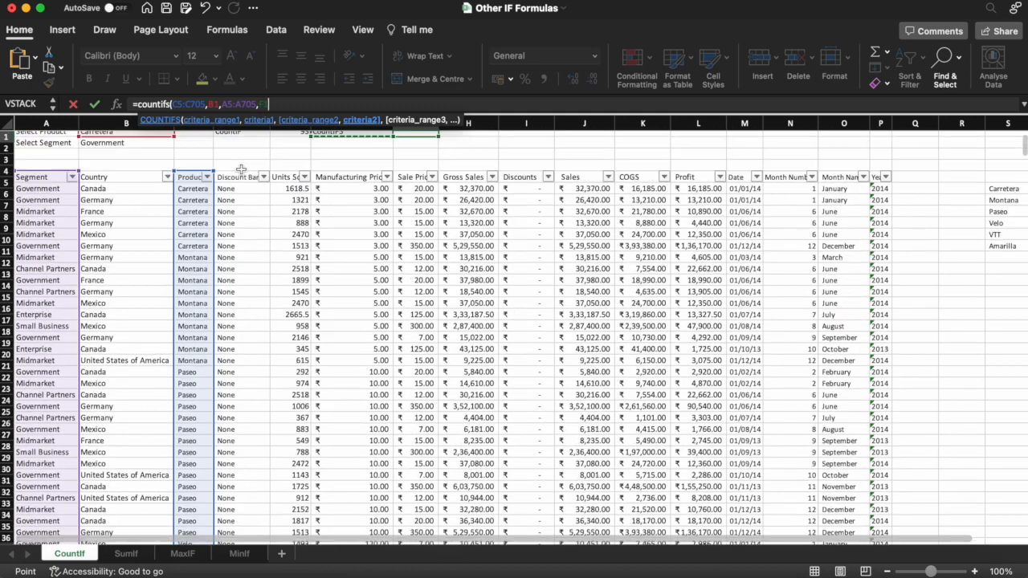
key("Down")
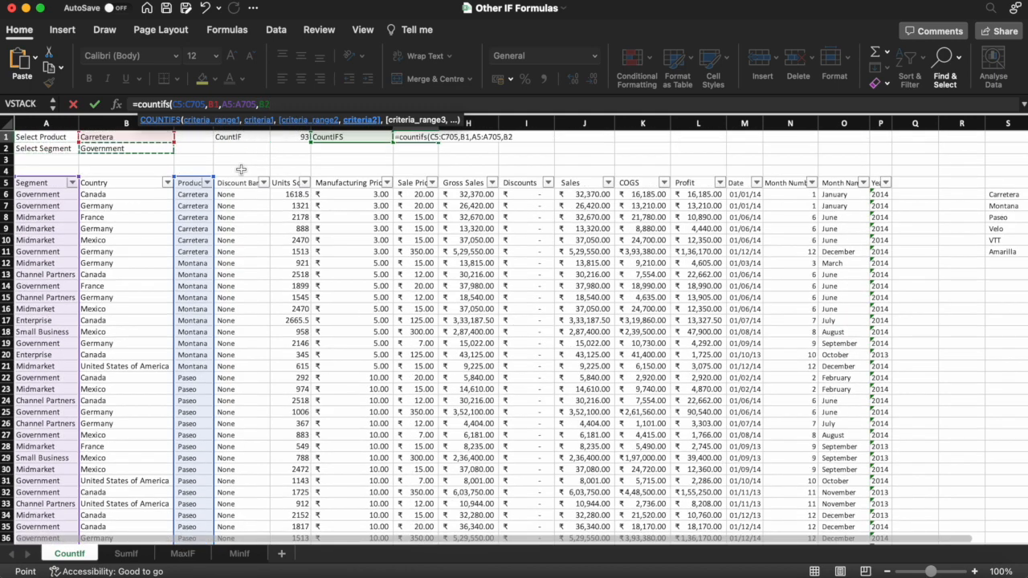
type(",")
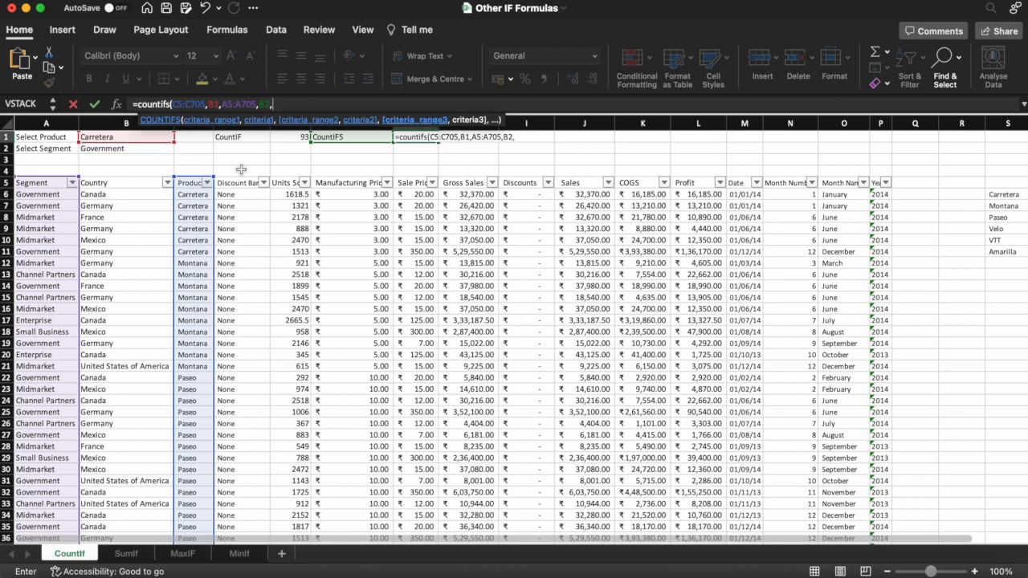
type(",")
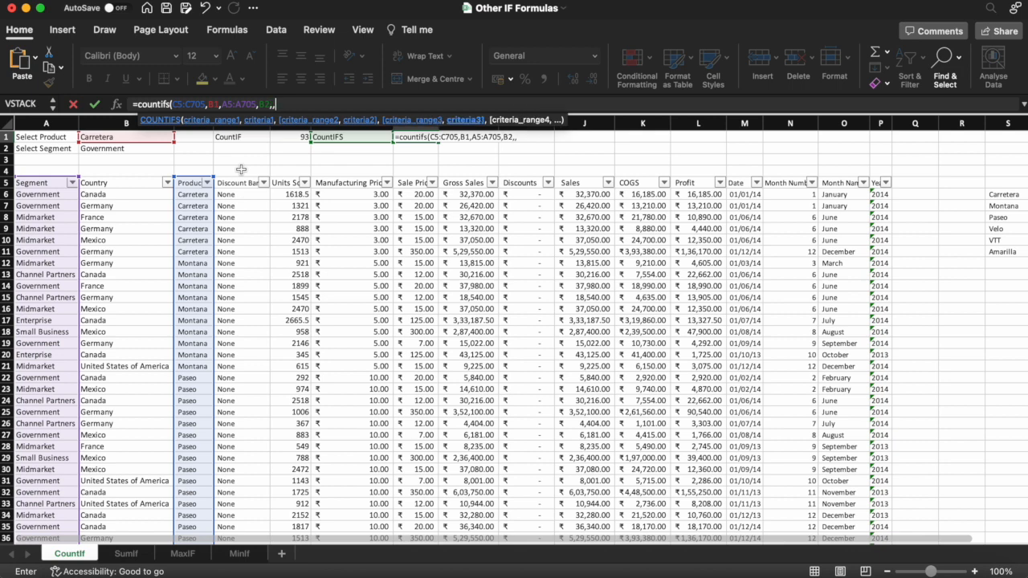
type(",,,,")
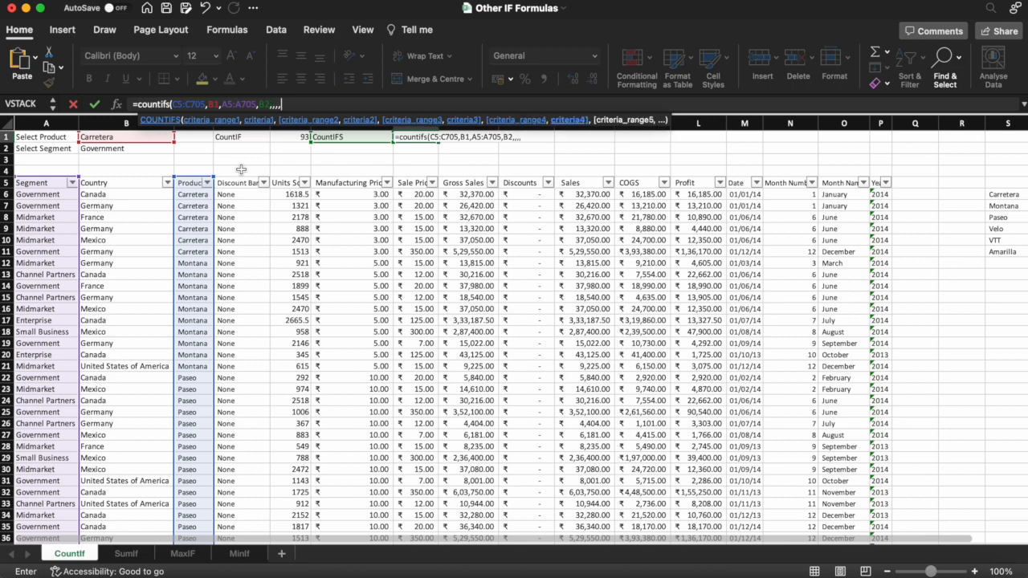
key("BackSpace")
key("BackSpace")
key("BackSpace")
key("BackSpace")
key("BackSpace")
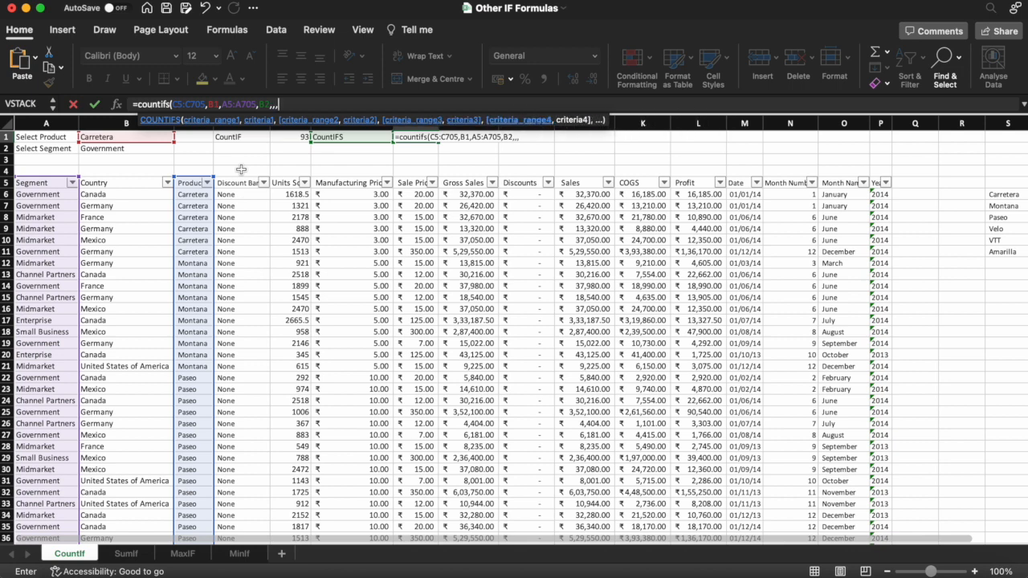
key("BackSpace")
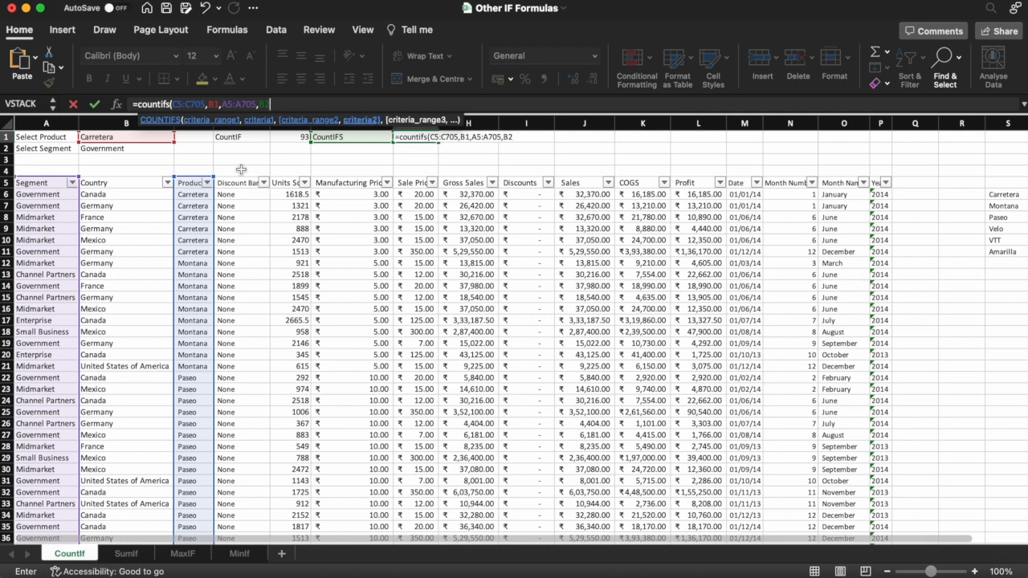
Complete the COUNTIFS formula in G1 with its two range and criterion pairs
type(")")
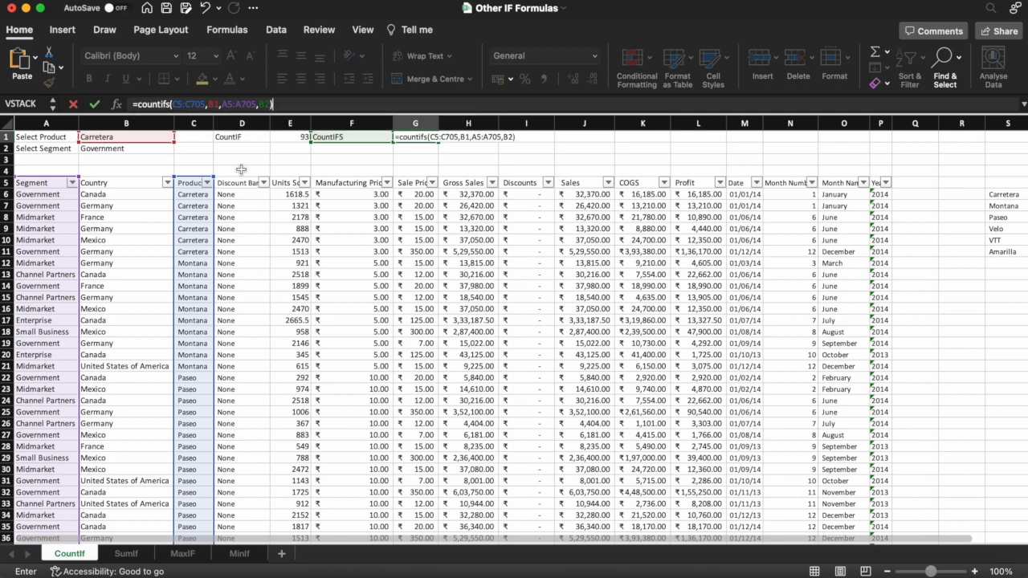
key("Return")
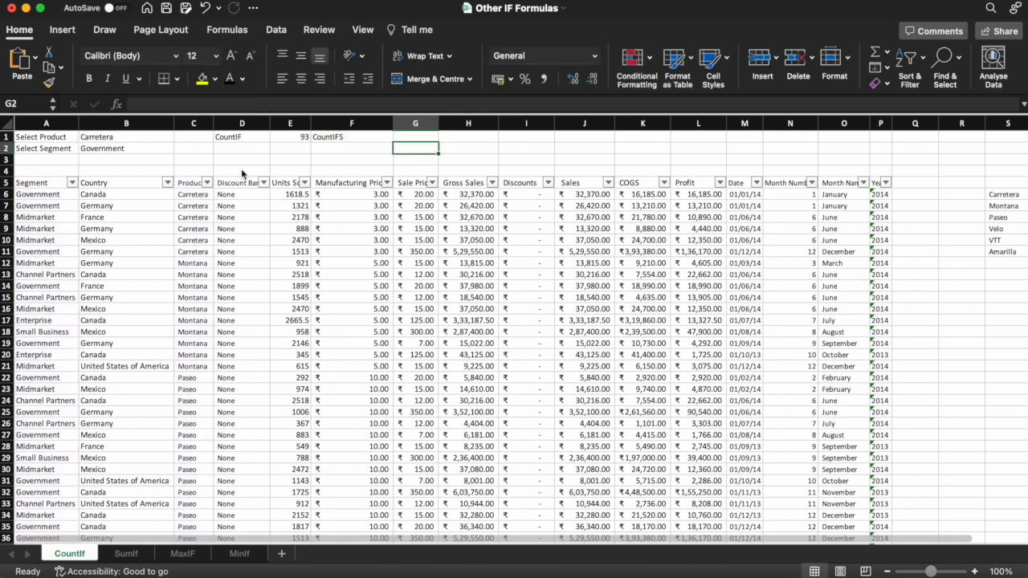
key("Up")
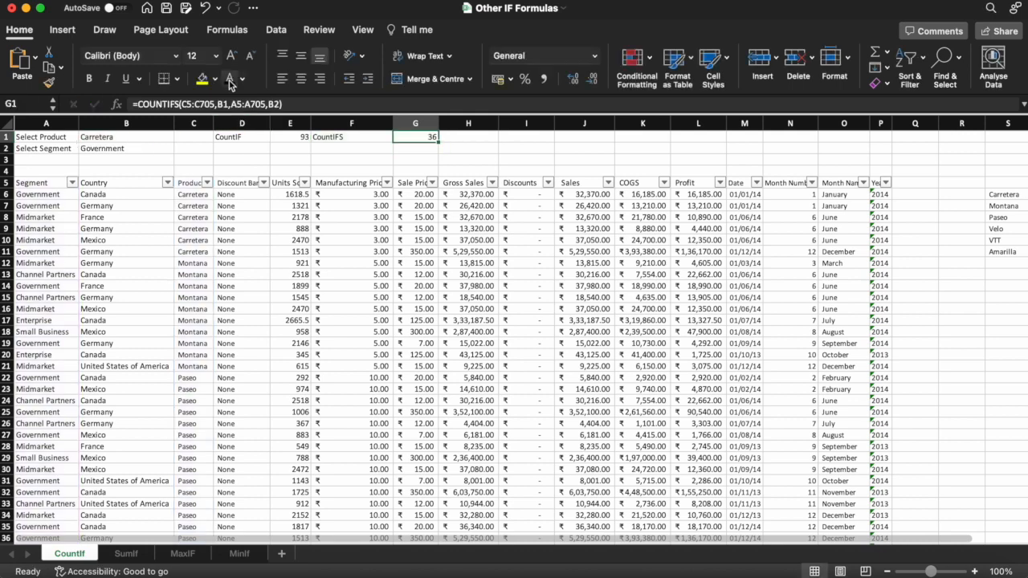
Compare the COUNTIFS formula in G1 with the COUNTIF formula in E1
left_click(431, 161)
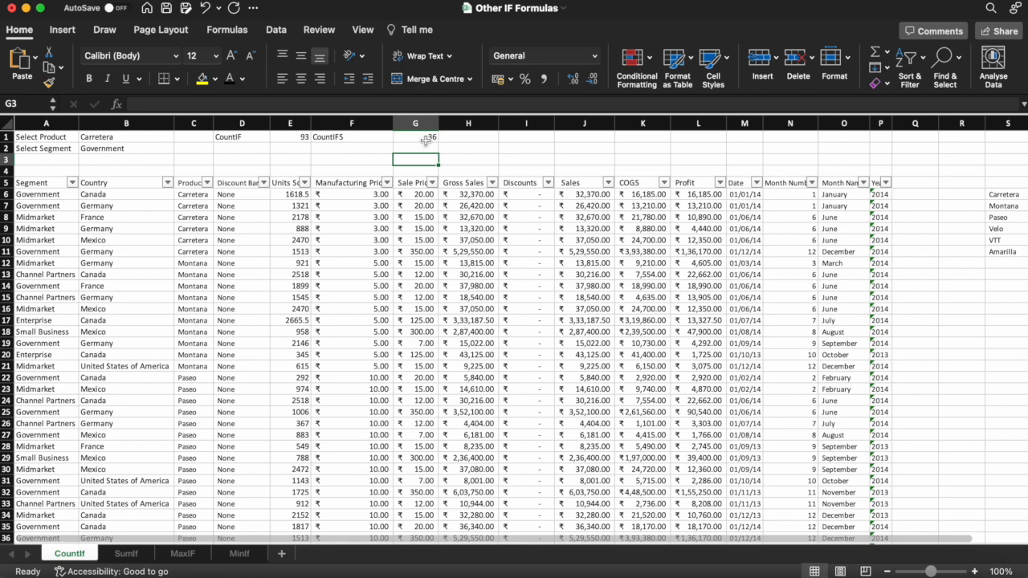
left_click(427, 140)
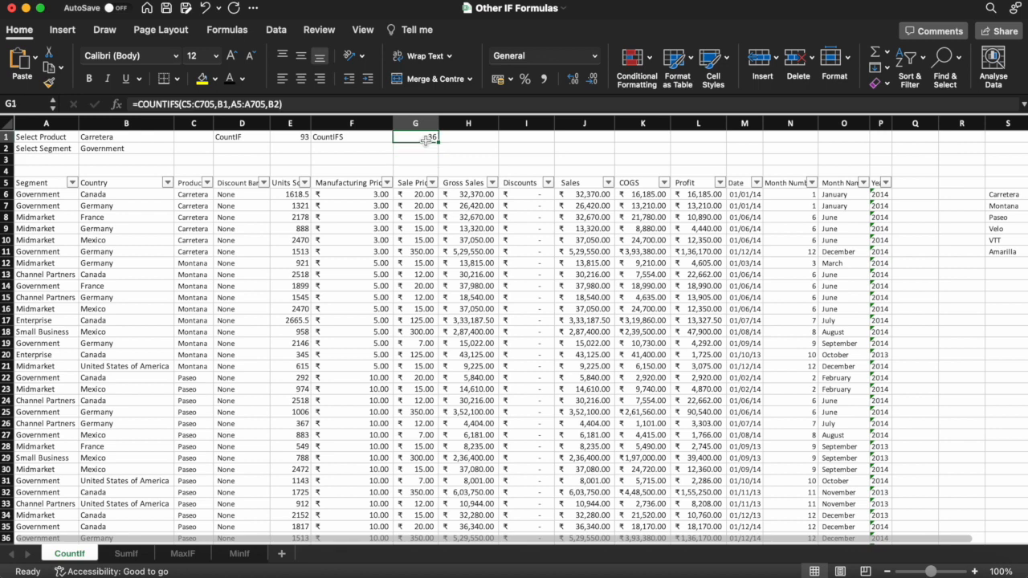
left_click(287, 135)
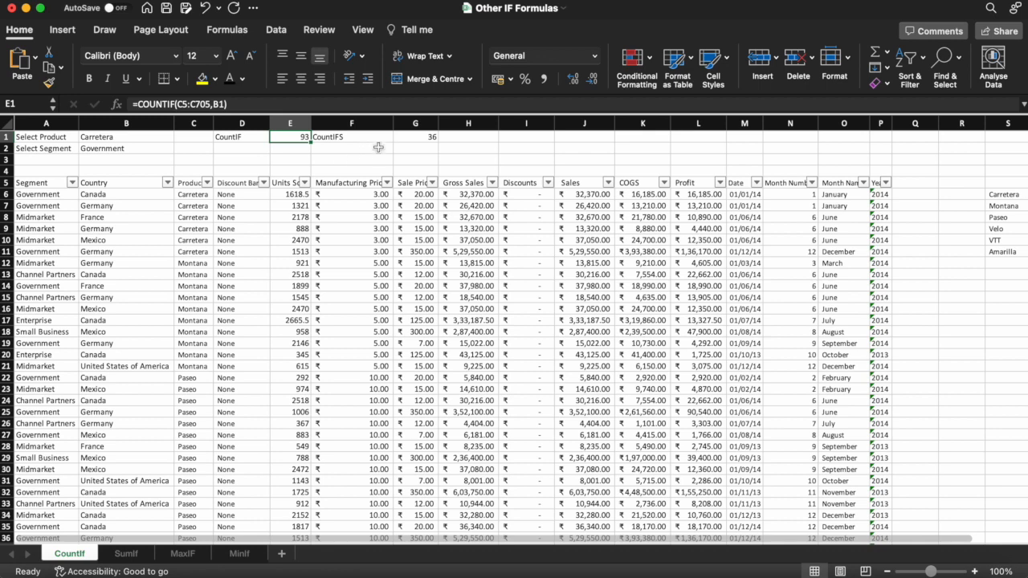
left_click(408, 139)
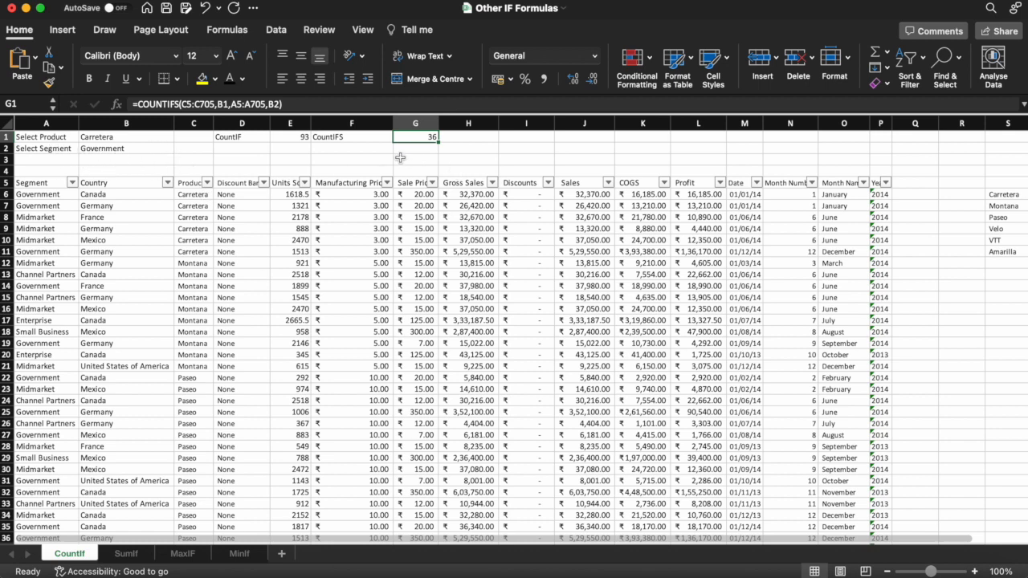
Test the COUNTIFS result by setting the segment in B2 to Midmarket, Channel Partners and finally Enterprise
left_click(166, 149)
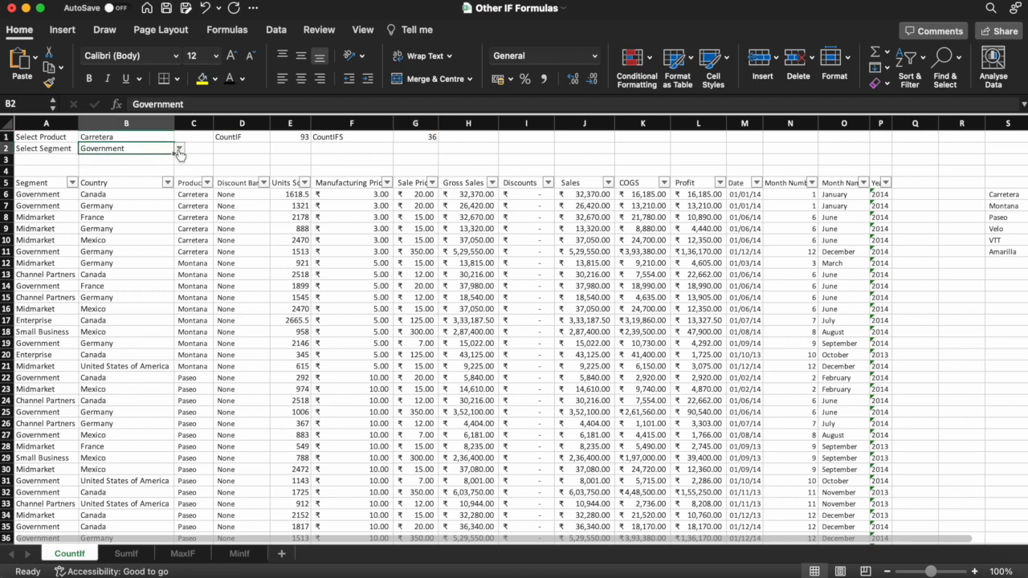
left_click(179, 150)
left_click(132, 172)
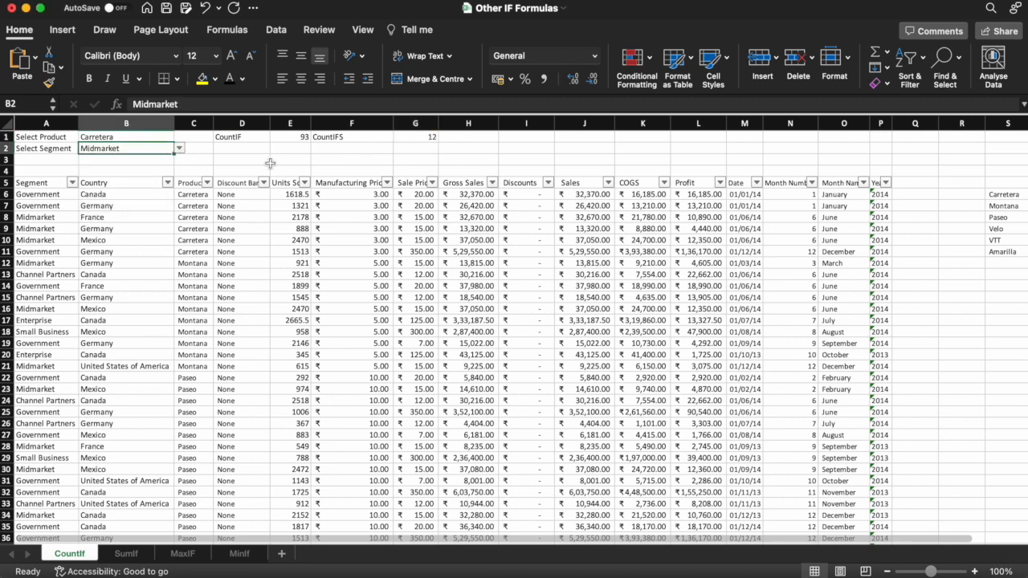
left_click(180, 151)
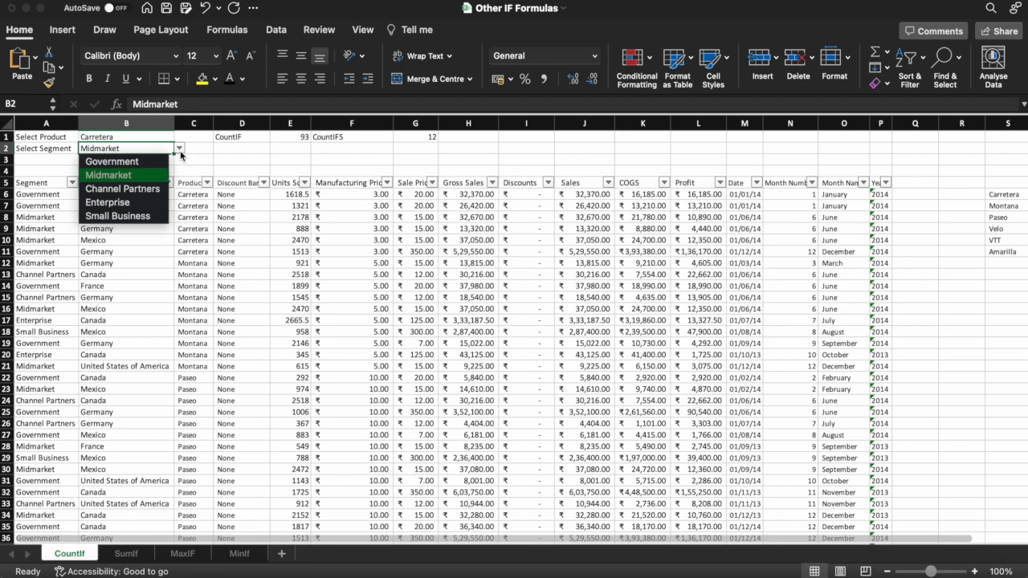
left_click(120, 188)
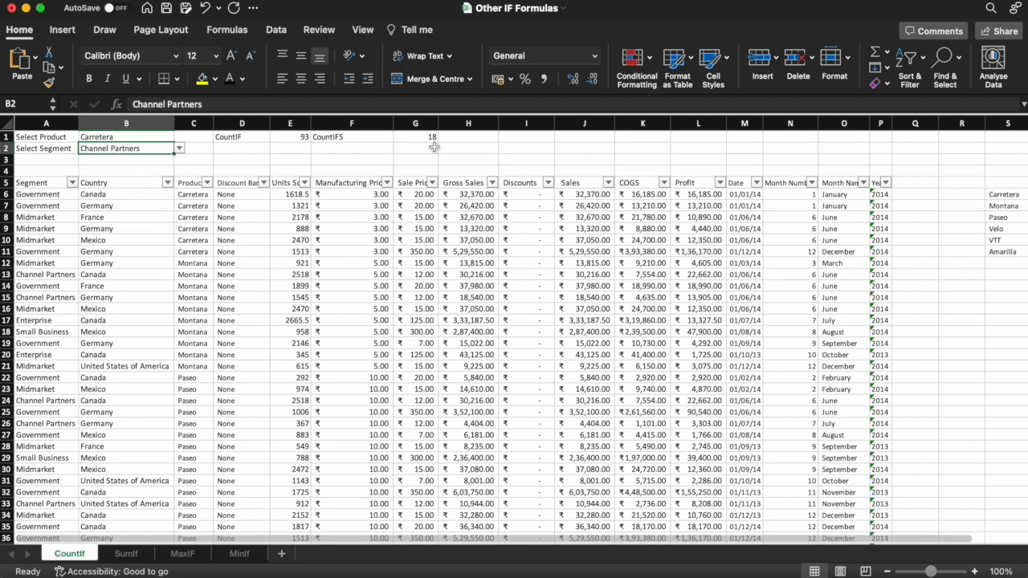
left_click(178, 148)
left_click(123, 204)
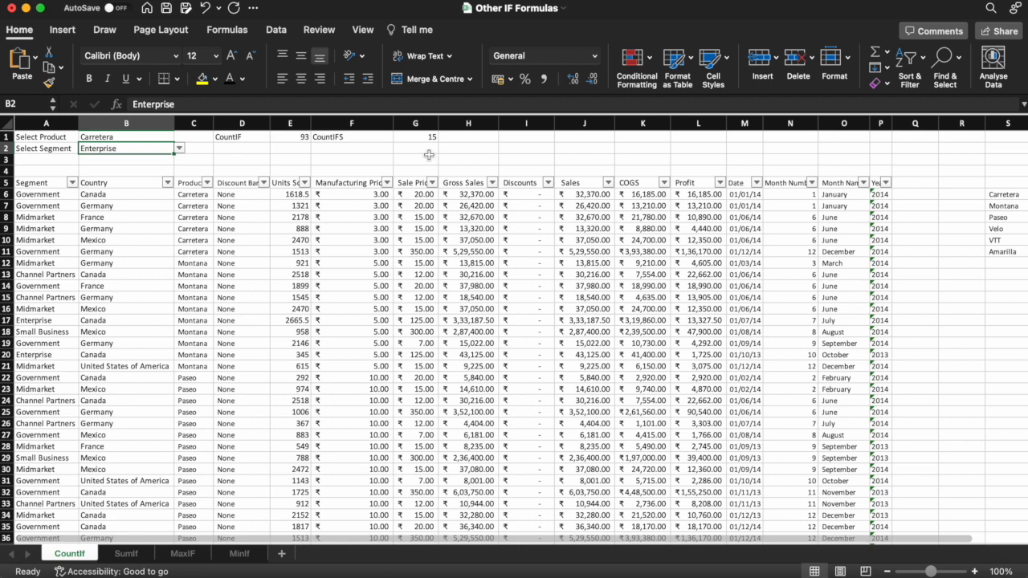
On the SumIf sheet, start a SUMIF formula in E1 with the Product range C5:C705
left_click(127, 553)
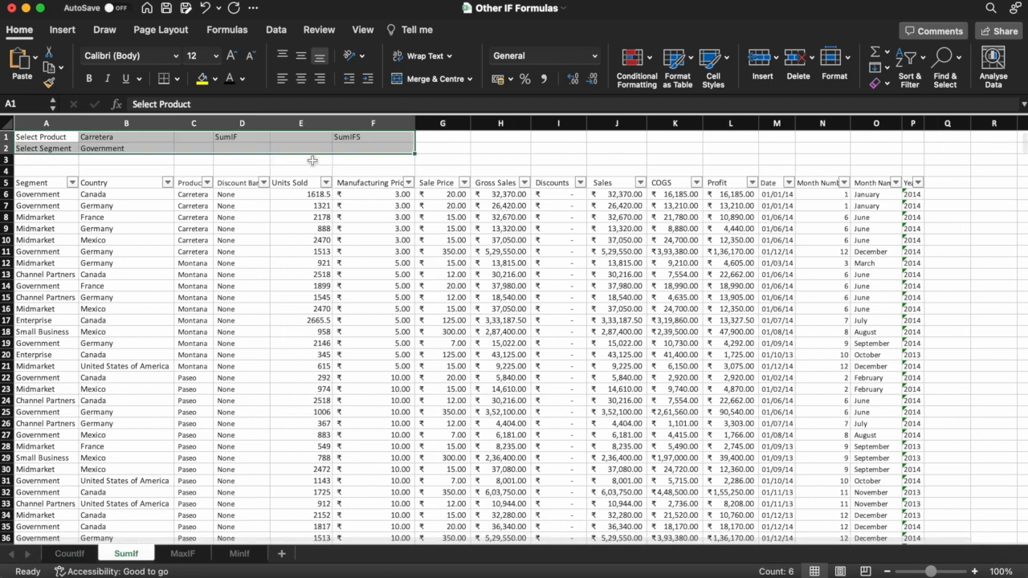
left_click(299, 147)
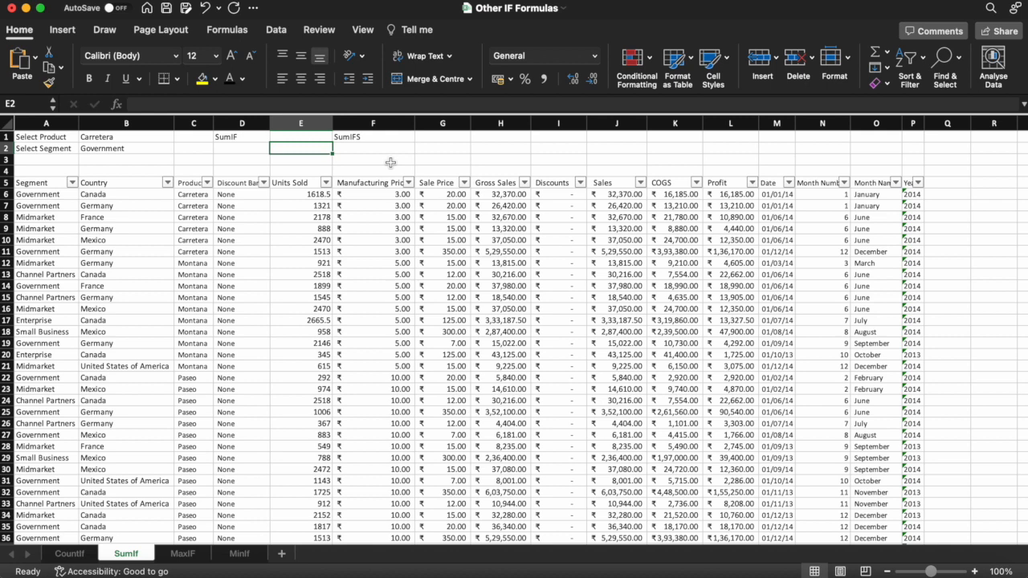
key("Up")
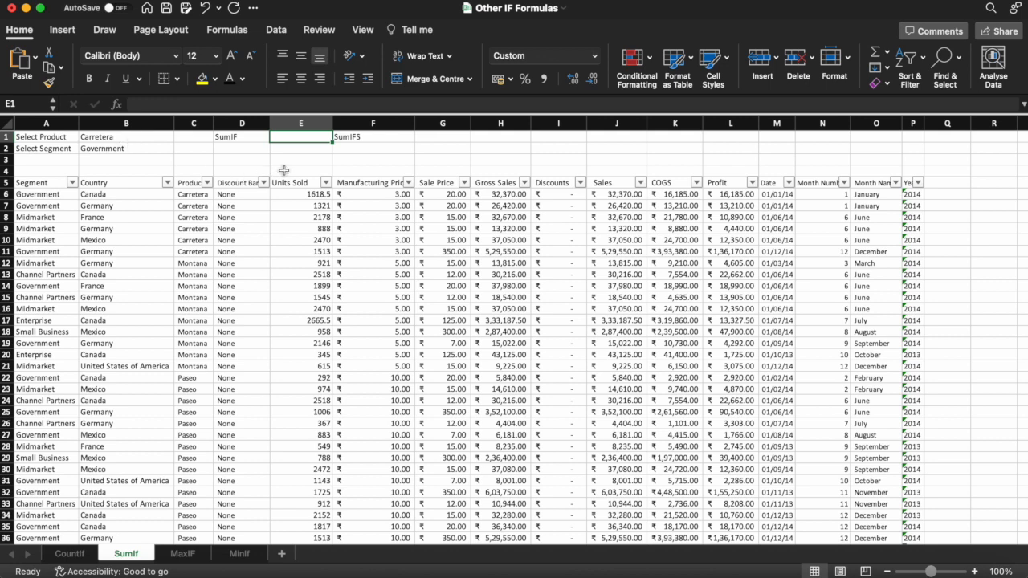
type("=")
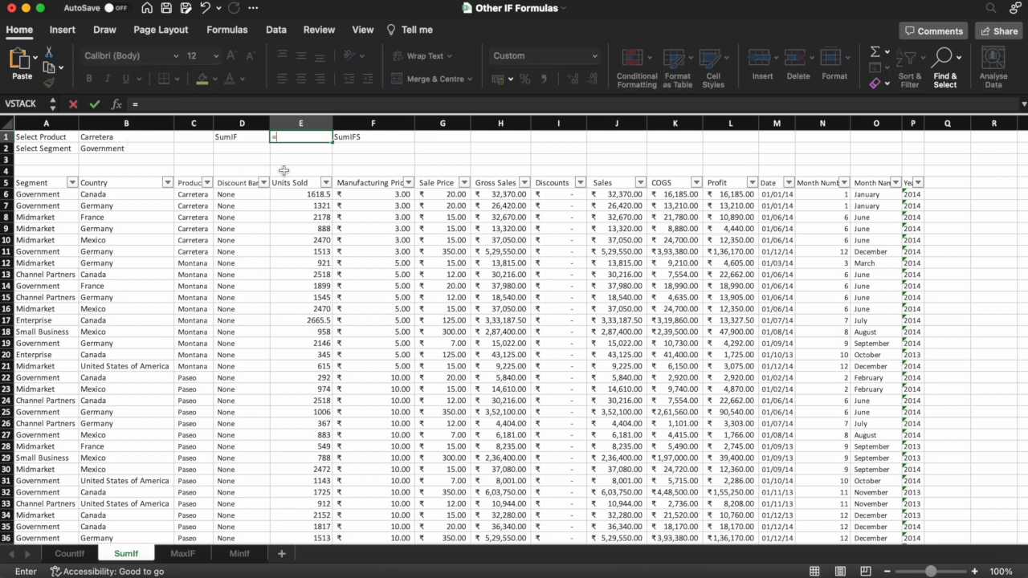
type("sumif")
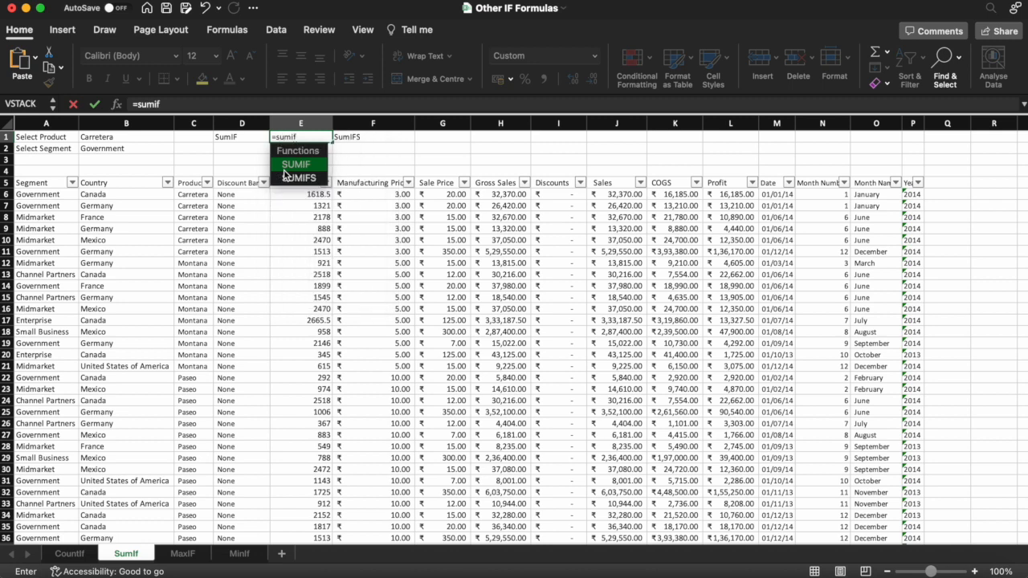
type("(")
left_click_drag(284, 175, 196, 183)
key("super+shift+Down")
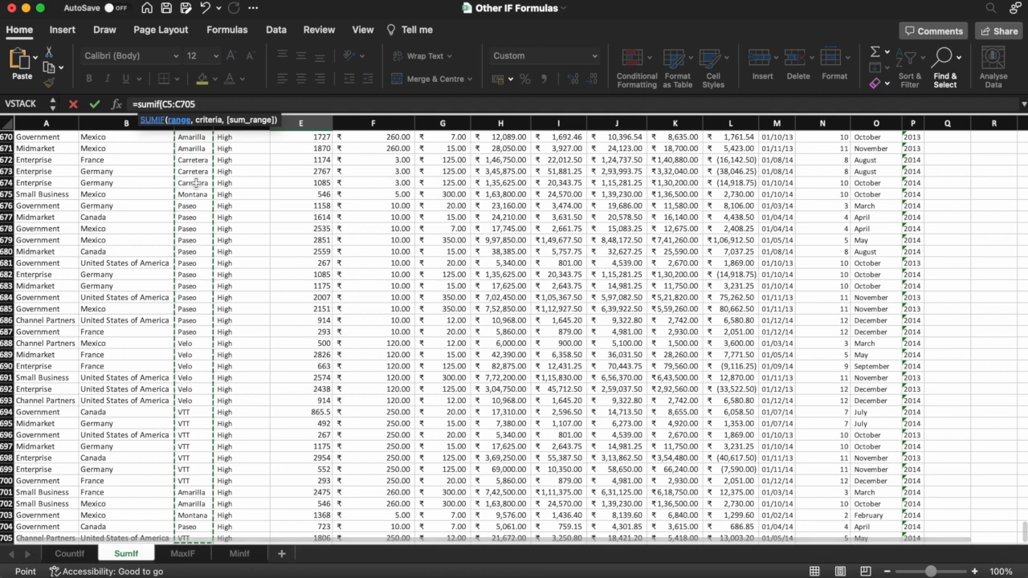
Use the selected product in B1 as the criterion of the SUMIF formula
type(",")
key("Left")
key("Left")
key("Left")
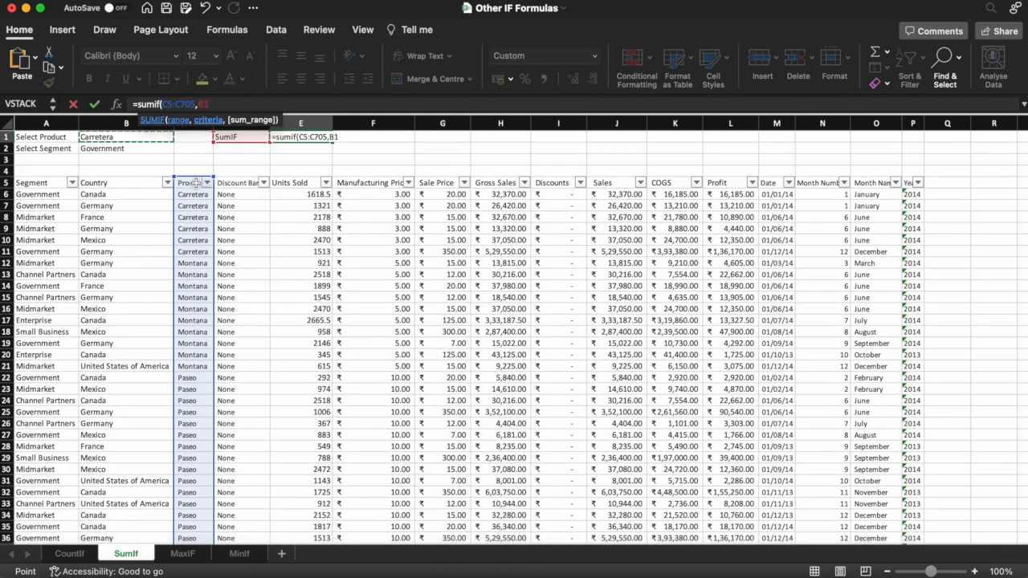
Add the Sales column range J5:J705 as the sum range and complete the SUMIF formula
type(",")
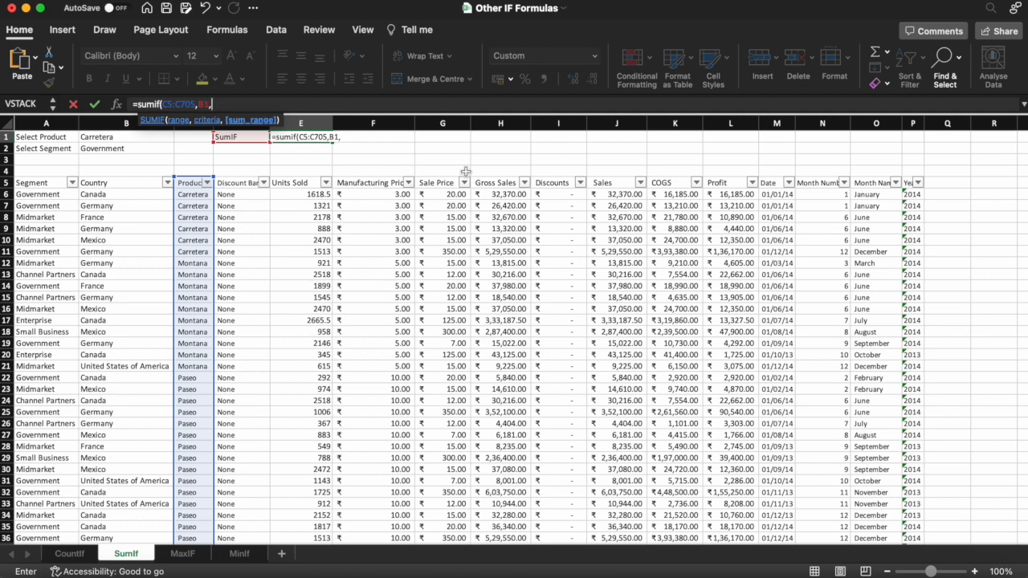
left_click(620, 182)
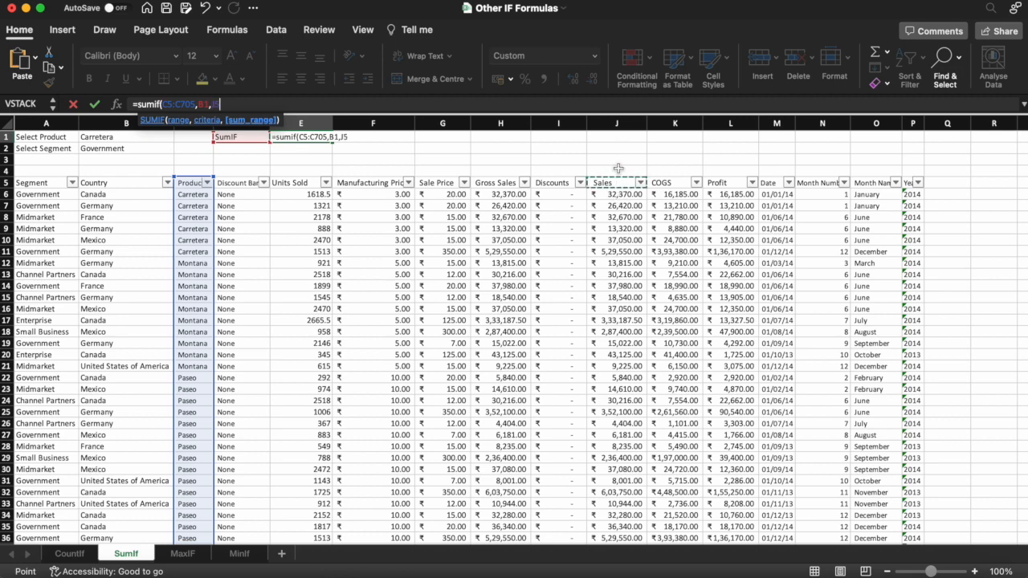
key("super+shift+Down")
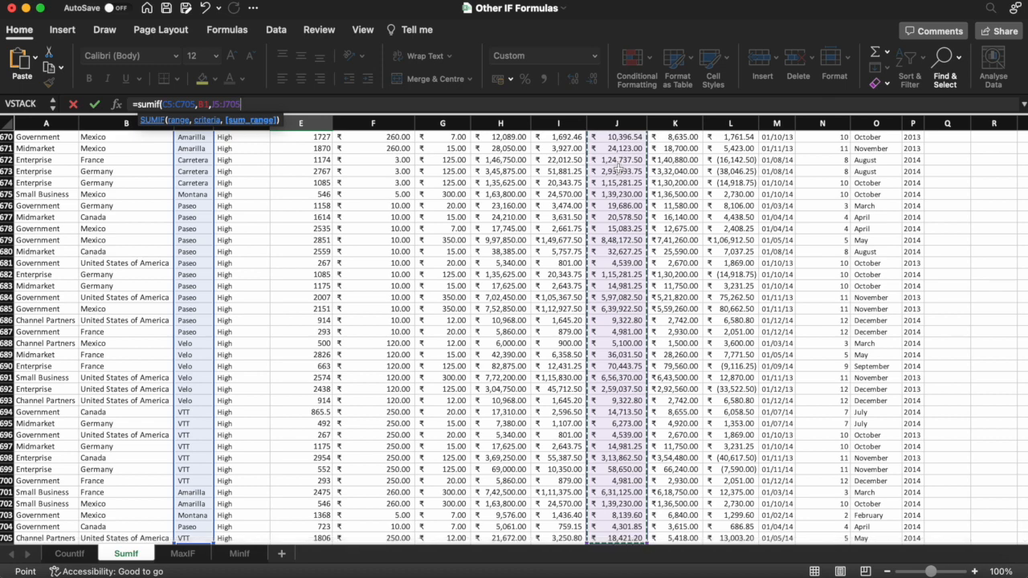
type(")")
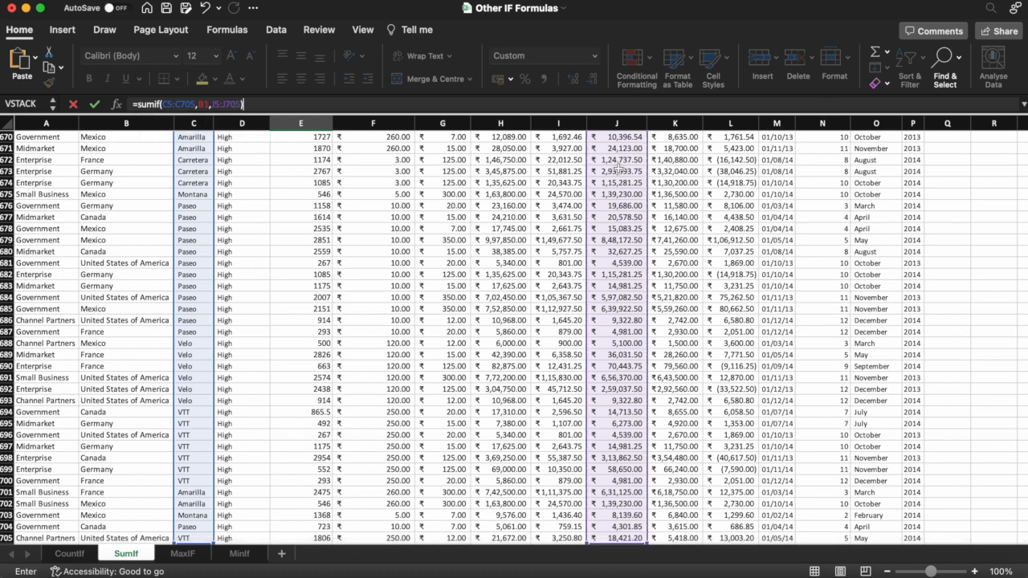
key("Return")
key("Up")
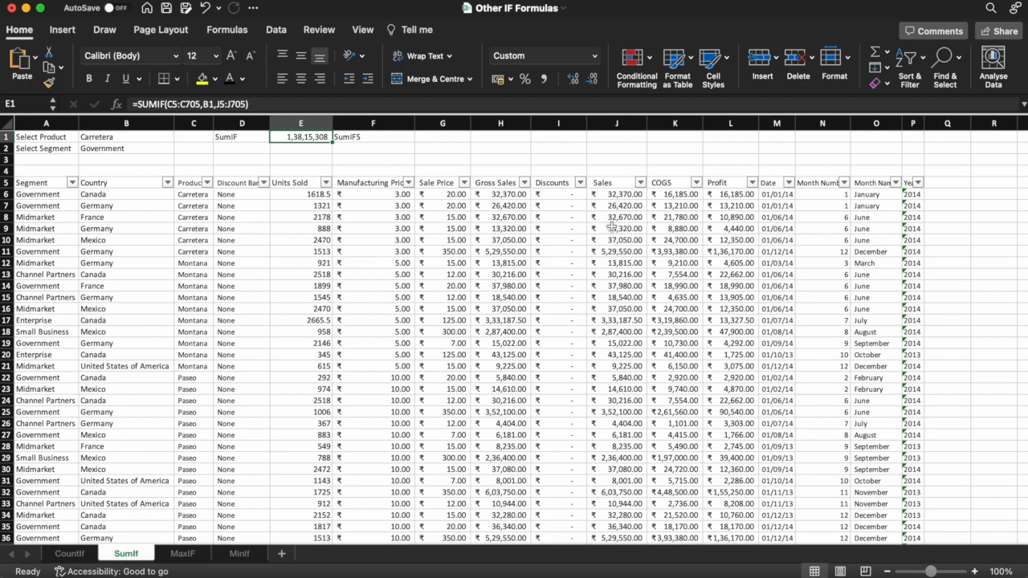
Start a SUMIFS formula in G1 with the Sales column range J5:J705 as its sum range
left_click(364, 159)
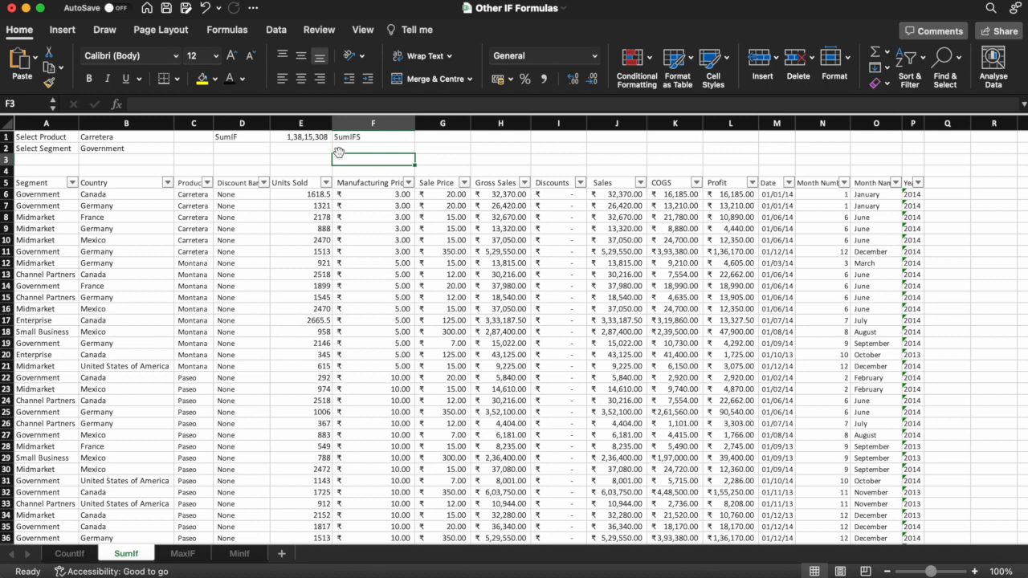
left_click(437, 138)
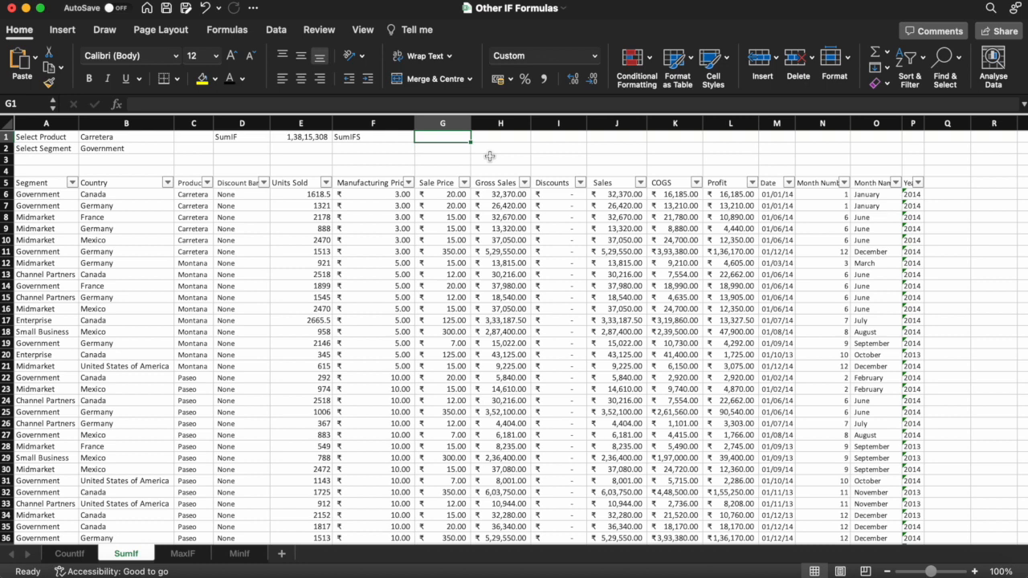
type("=")
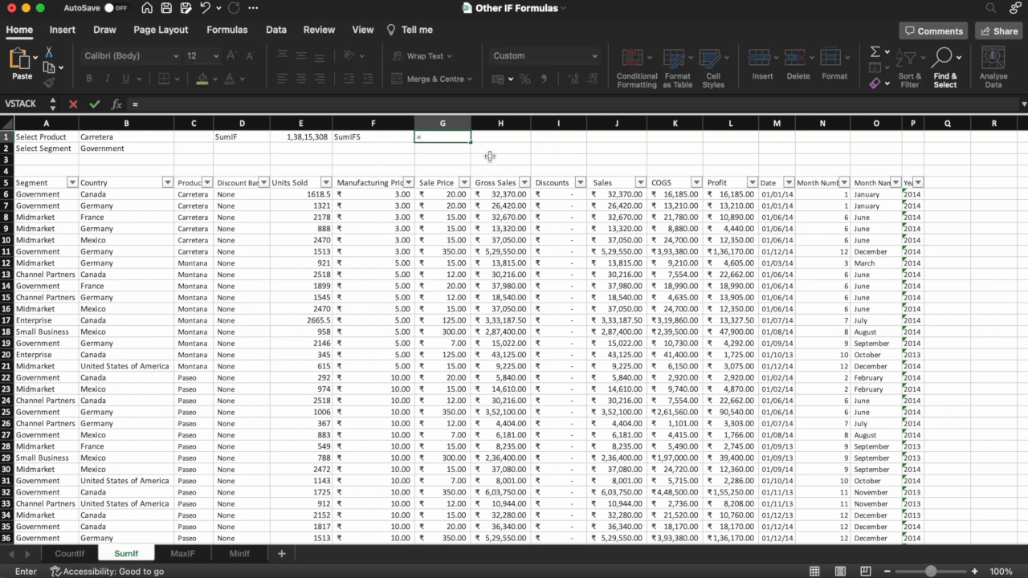
type("sumifs")
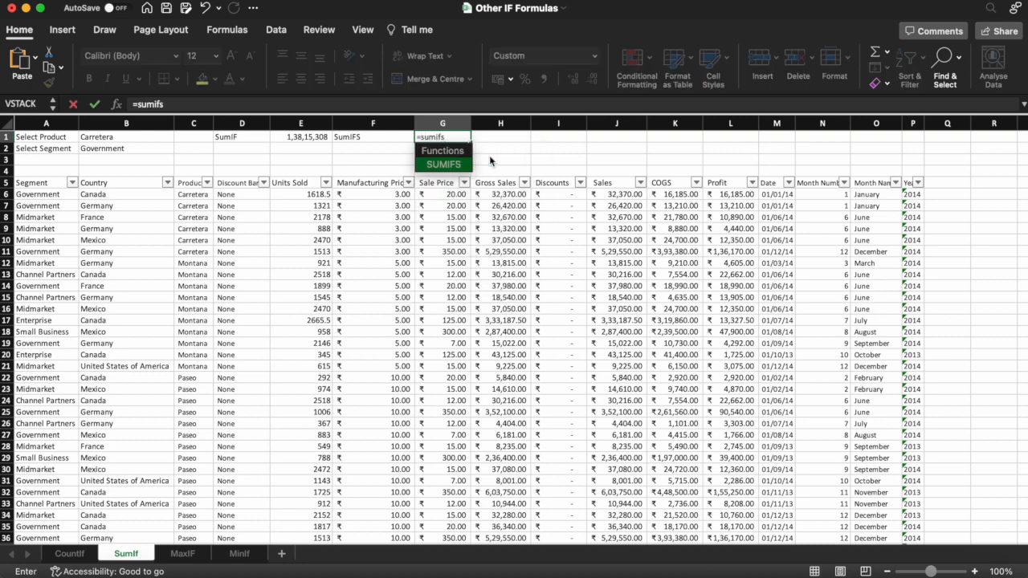
type("(")
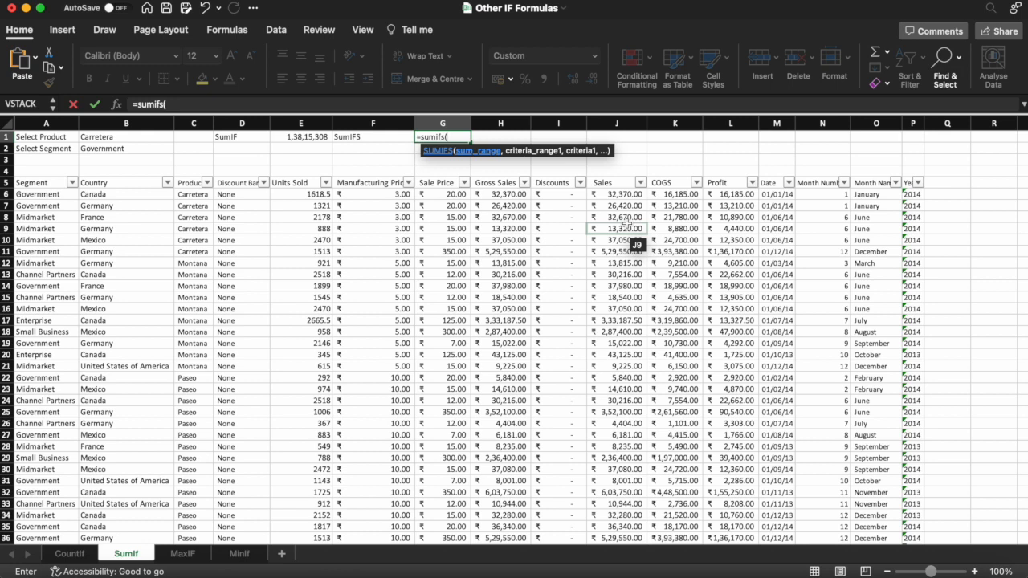
left_click(626, 181)
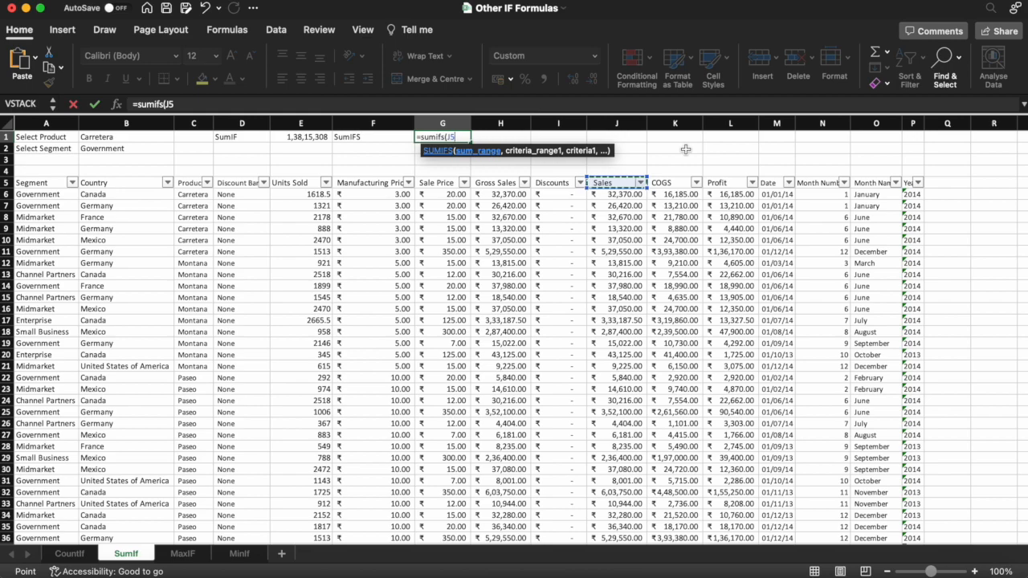
key("super+shift+Down")
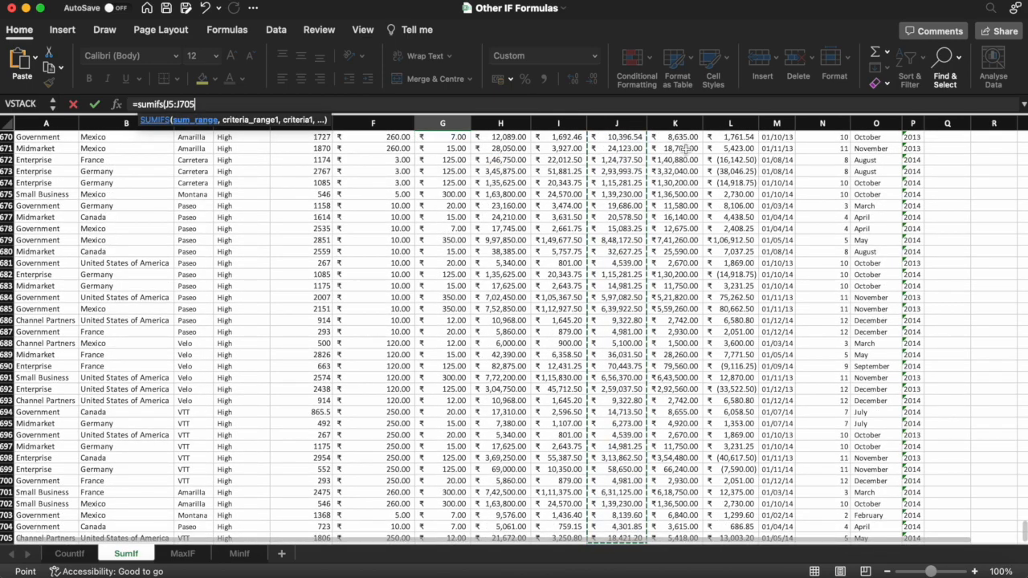
Add the Product range C5:C705 as the first criteria range of the SUMIFS formula
type(",")
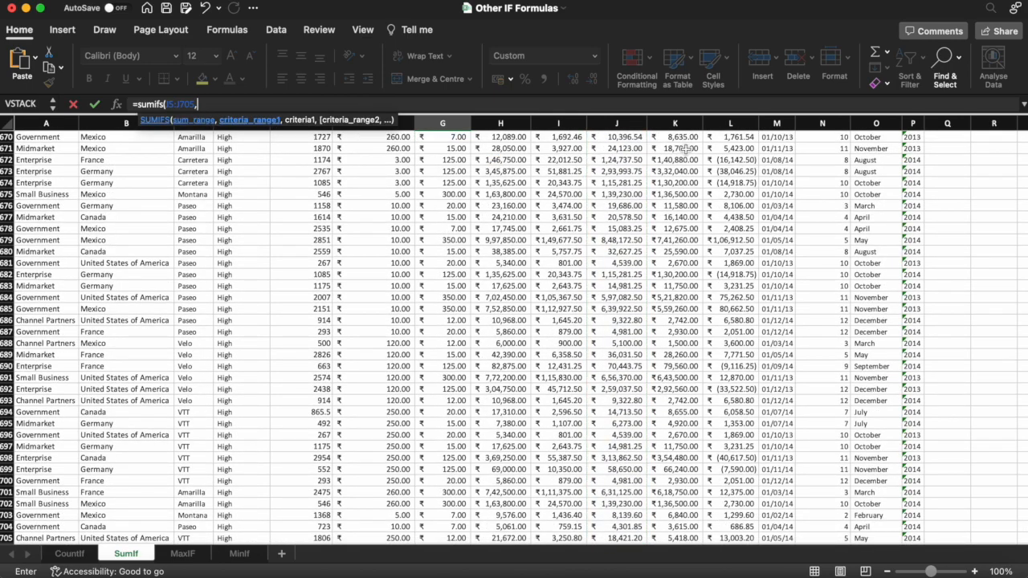
key("Left")
key("Left")
key("Left")
key("Left")
key("Left")
key("Down")
key("Down")
key("Down")
key("Down")
key("Right")
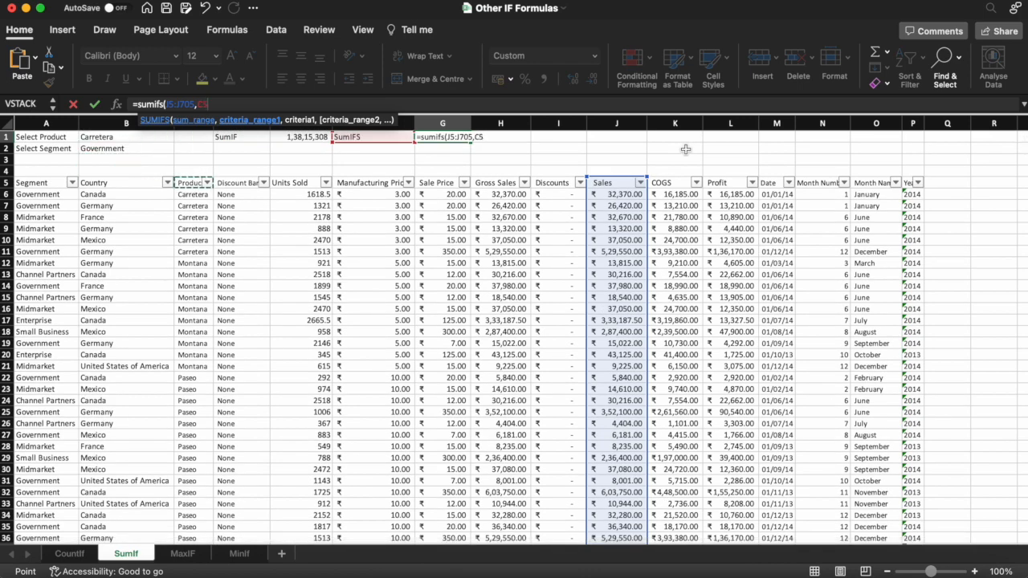
key("super+shift+Down")
Use the selected product in B1 as the first criterion of the SUMIFS formula
type(",")
key("Left")
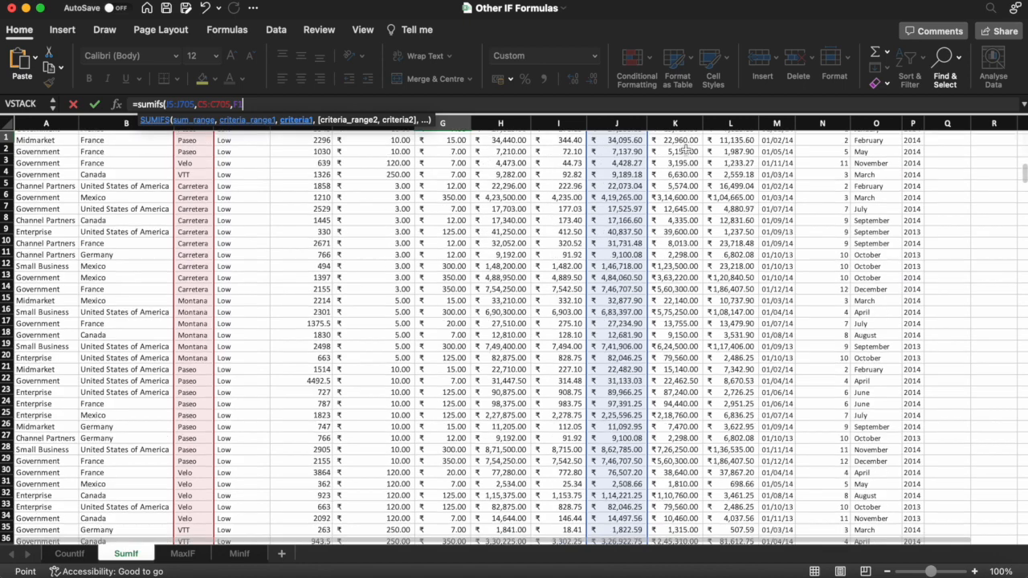
key("Left")
key("Left")
key("Left")
key("Left")
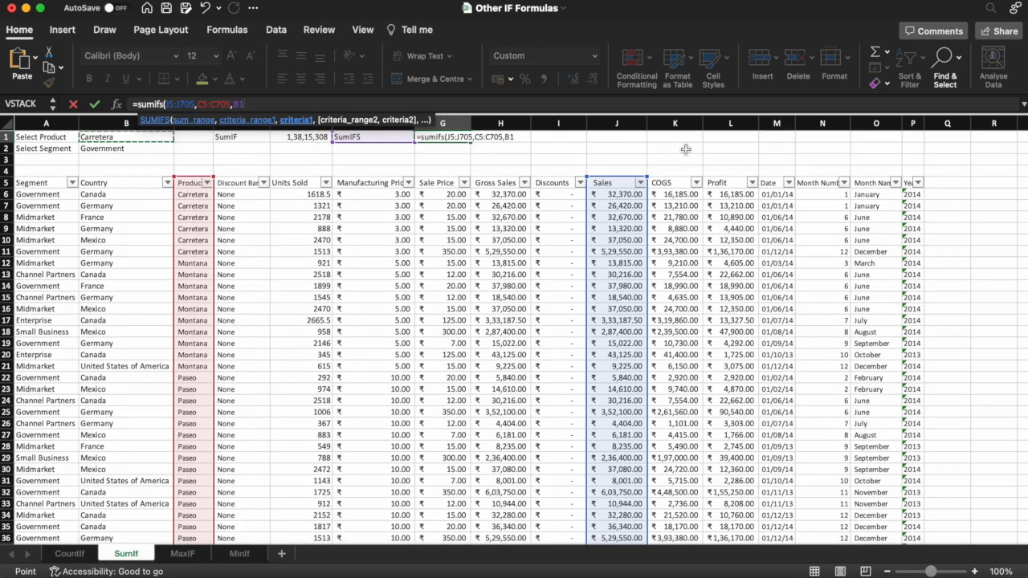
Add the Segment range A5:A705 as the second criteria range of the SUMIFS formula
type(",")
key("Down")
key("Down")
key("Down")
key("Down")
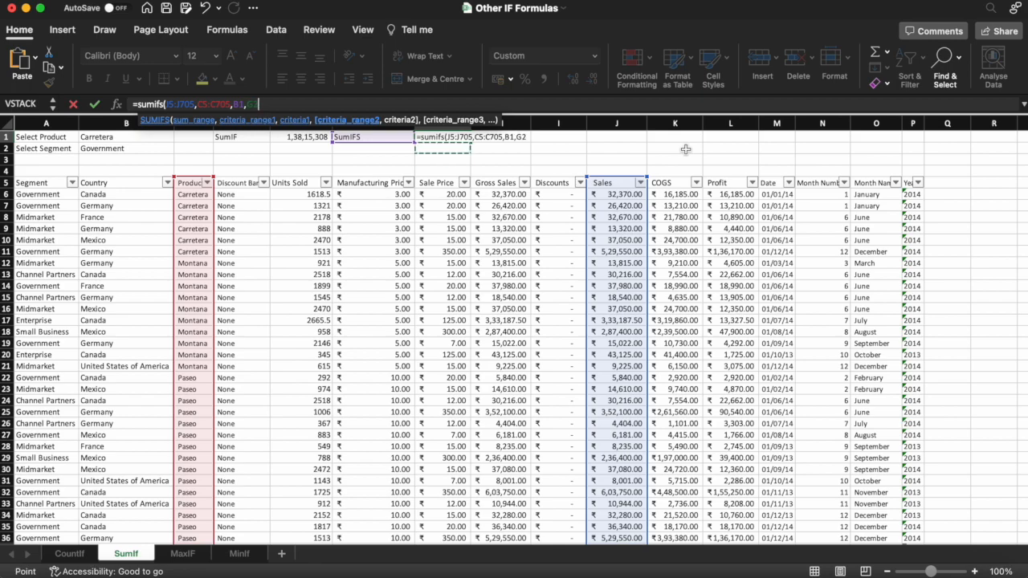
key("Left")
key("Left")
key("Left")
key("Left")
key("Left")
key("Left")
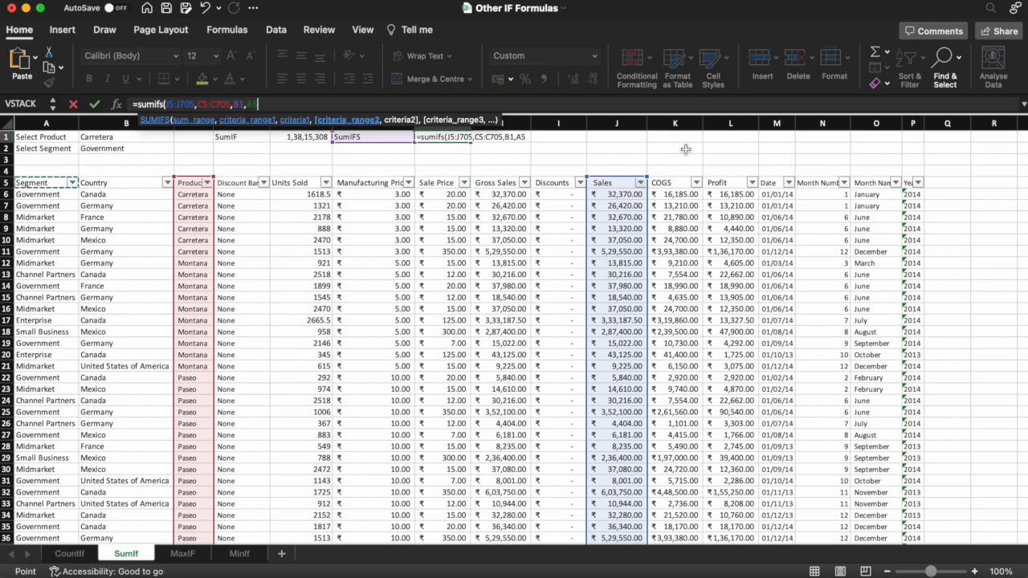
key("ctrl+shift+Down")
Use the selected segment in B2 as the second criterion and complete the SUMIFS formula in G1
type(",")
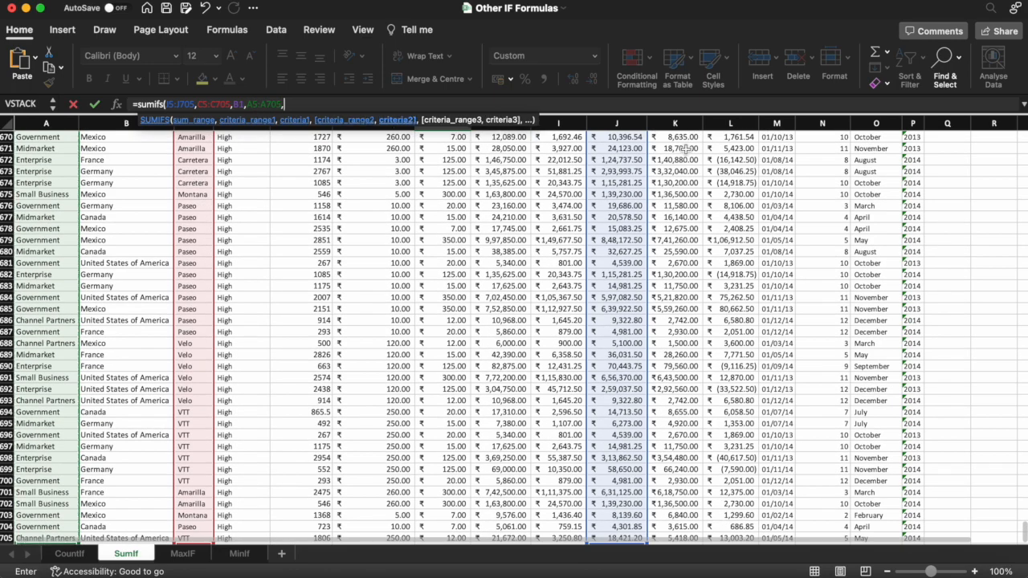
key("Left")
key("Left")
key("Left")
key("Left")
key("Down")
key("Left")
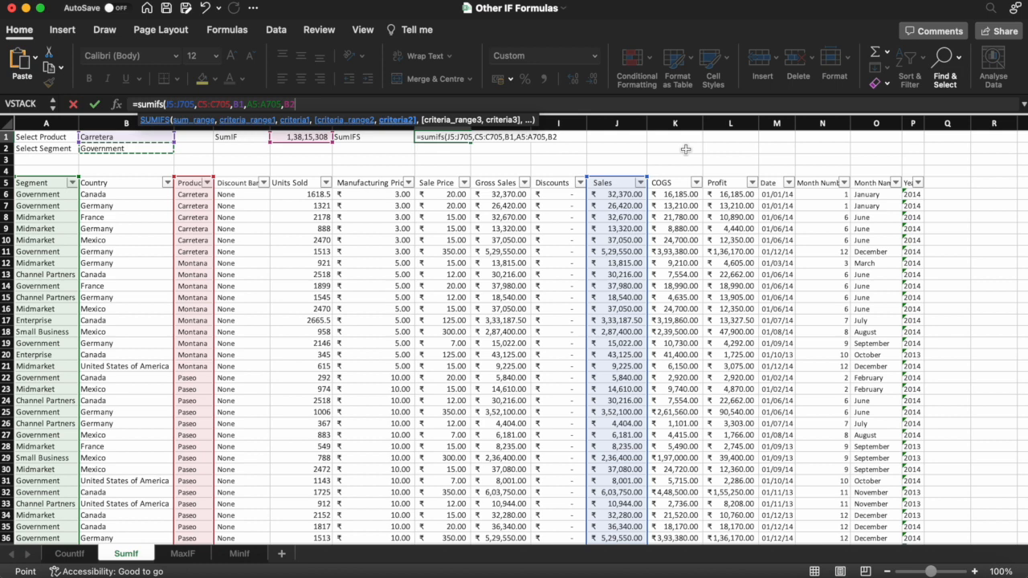
type(")")
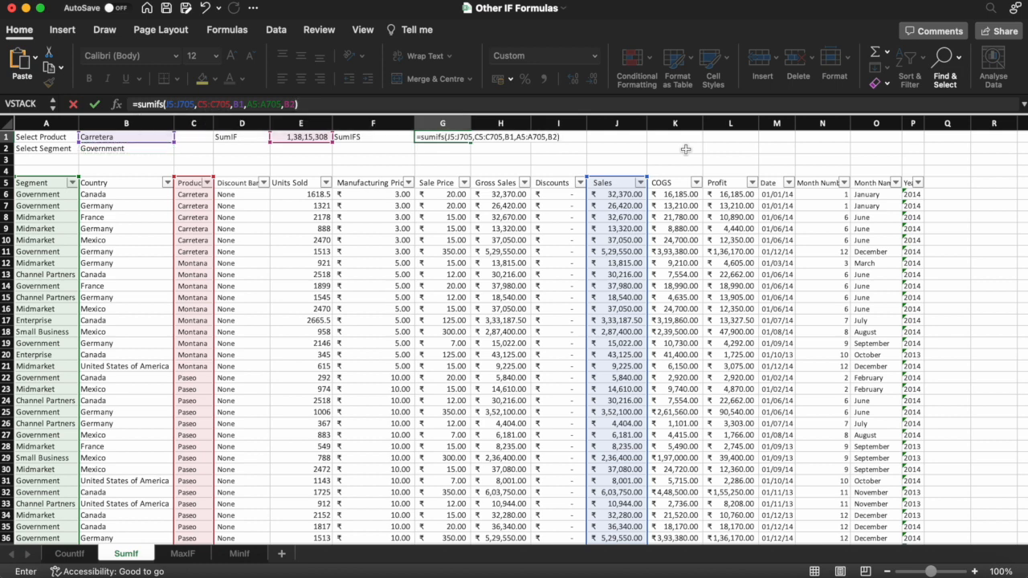
key("Return")
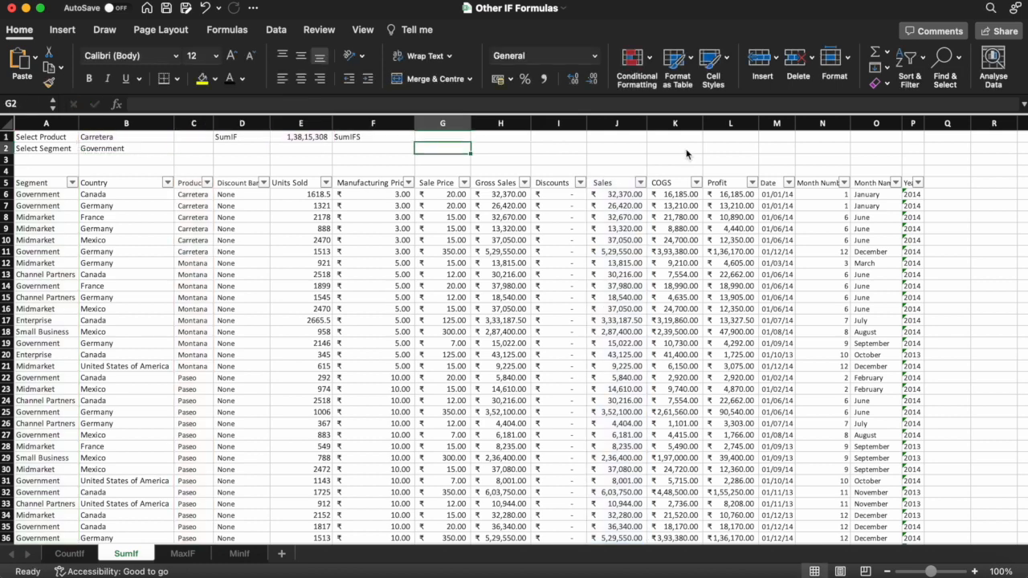
key("Up")
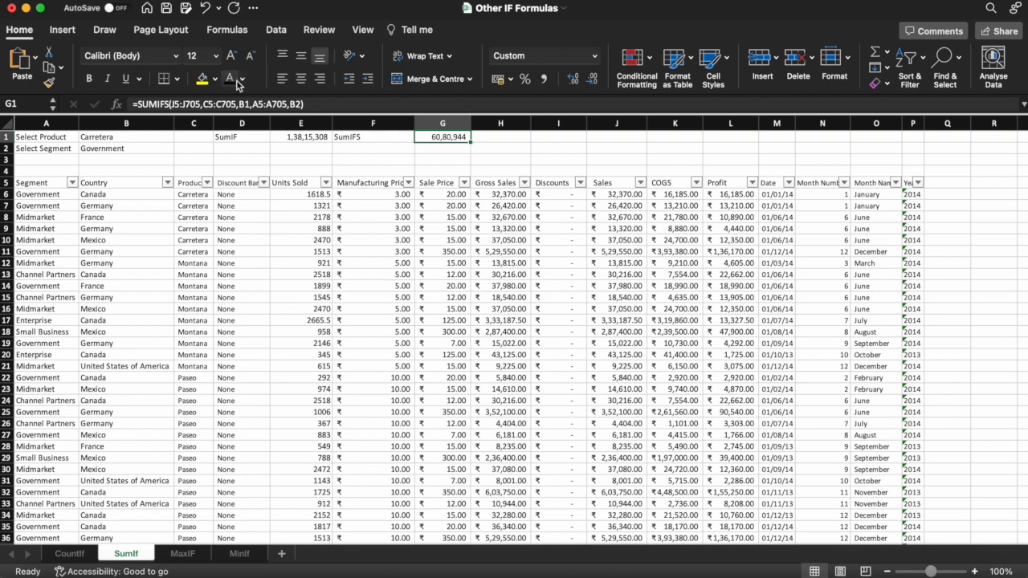
left_click(441, 159)
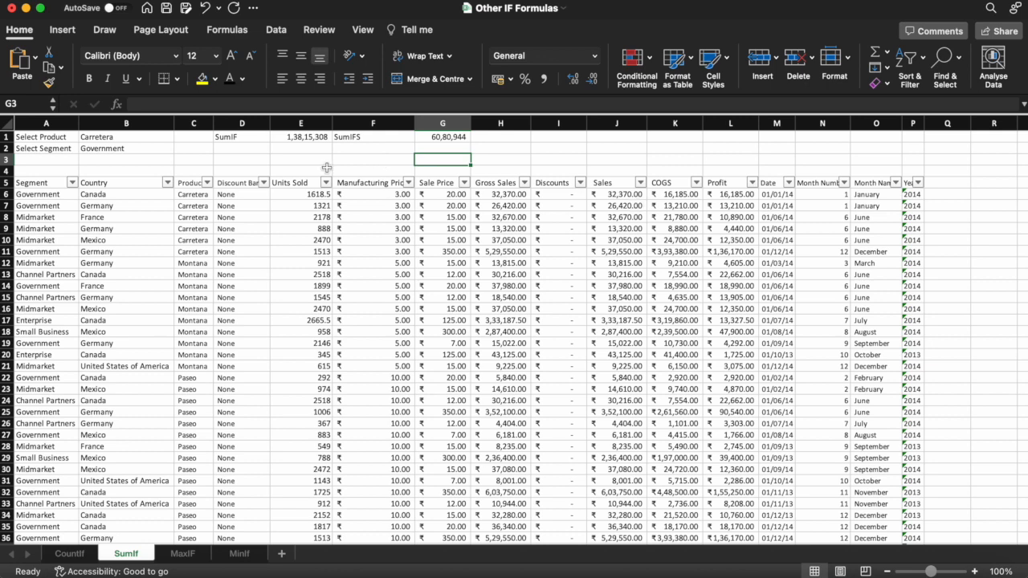
Test the SUMIFS formula by switching the segment in B2 to Midmarket and finally to Channel Partners
left_click(135, 149)
left_click(179, 148)
left_click(127, 175)
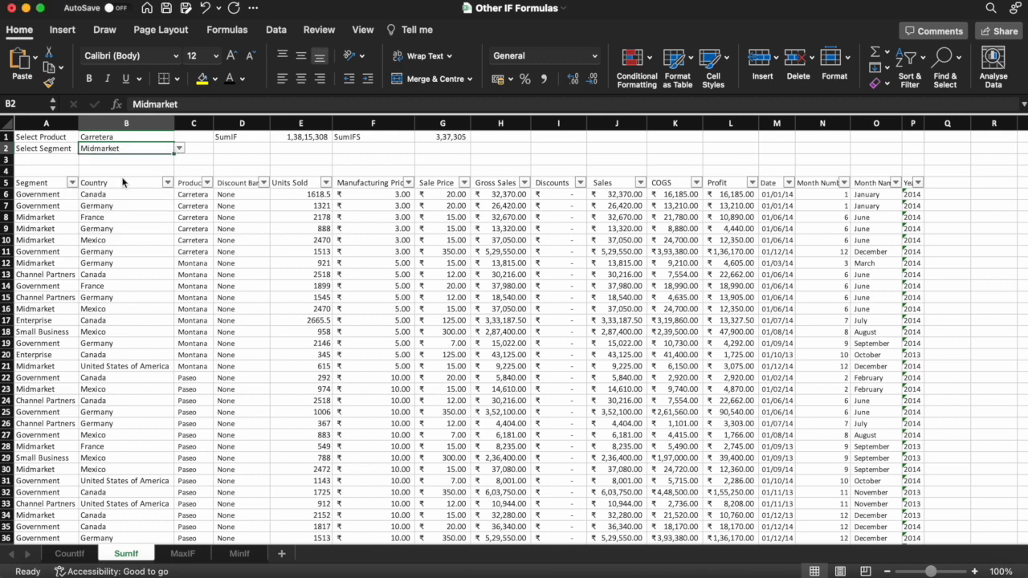
left_click(180, 148)
left_click(128, 190)
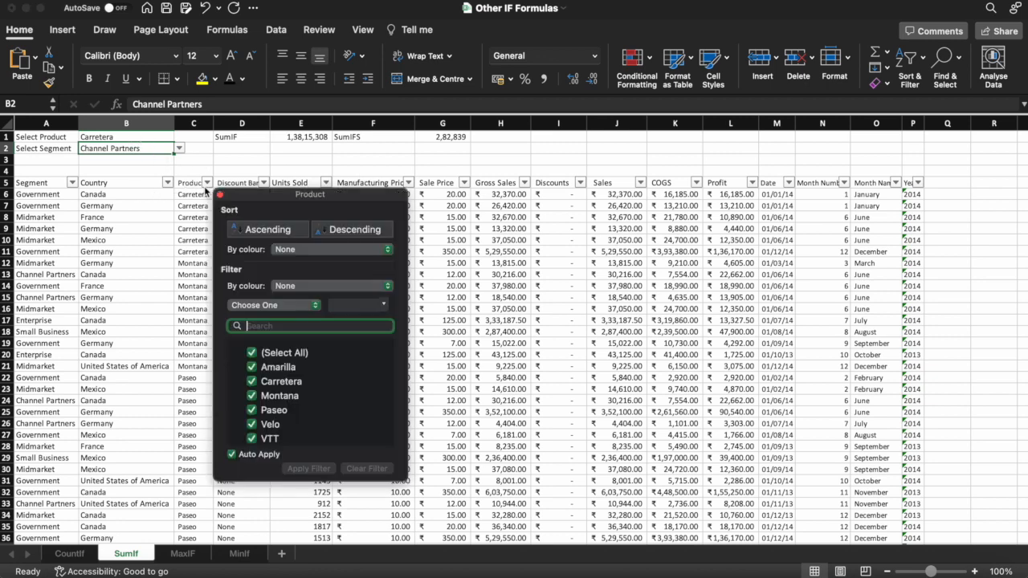
Filter the Product column to Carretera only and select the Sales column to check its sum against the SUMIF result
left_click(208, 183)
left_click(252, 356)
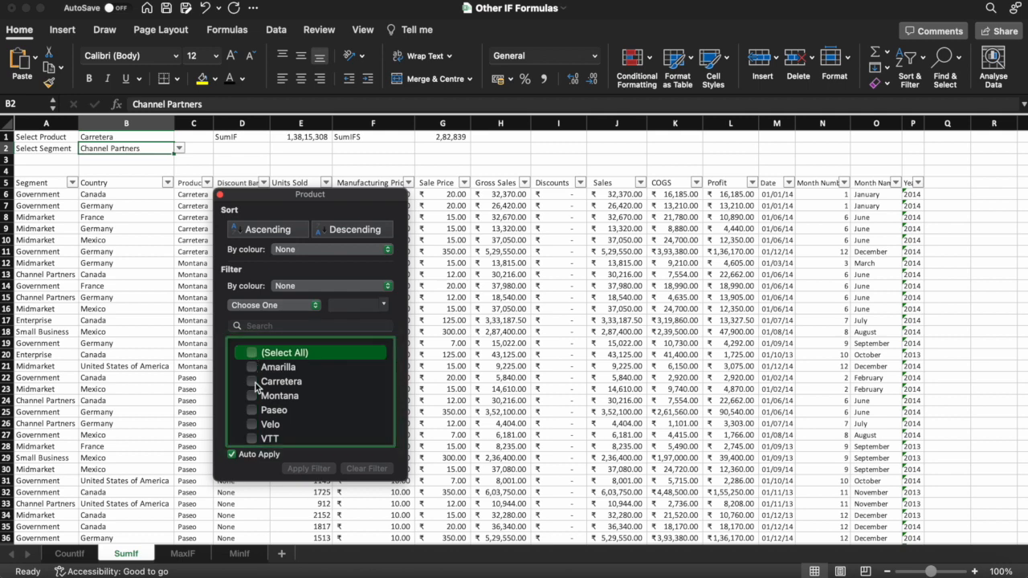
left_click(254, 382)
left_click(481, 340)
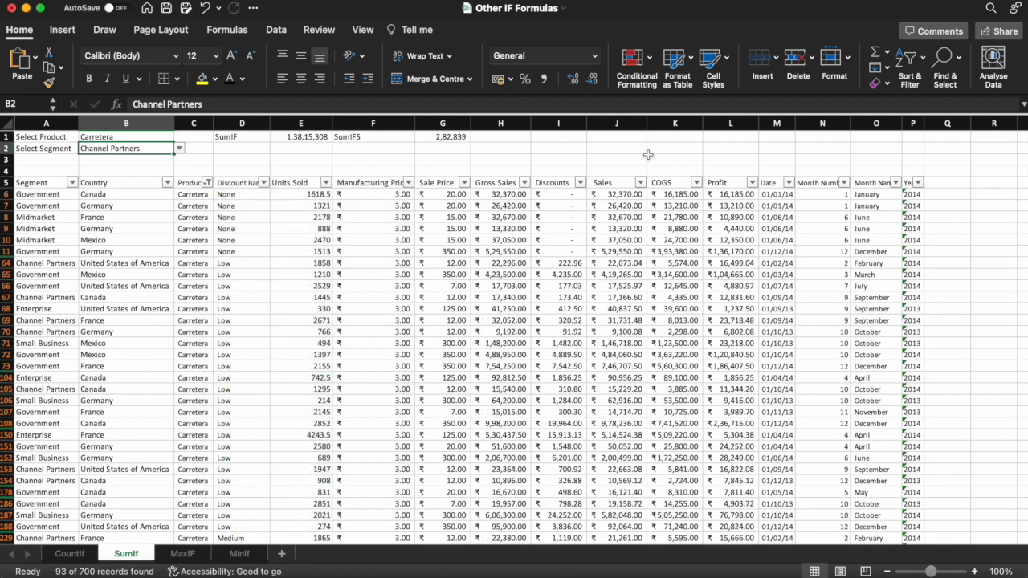
left_click(618, 123)
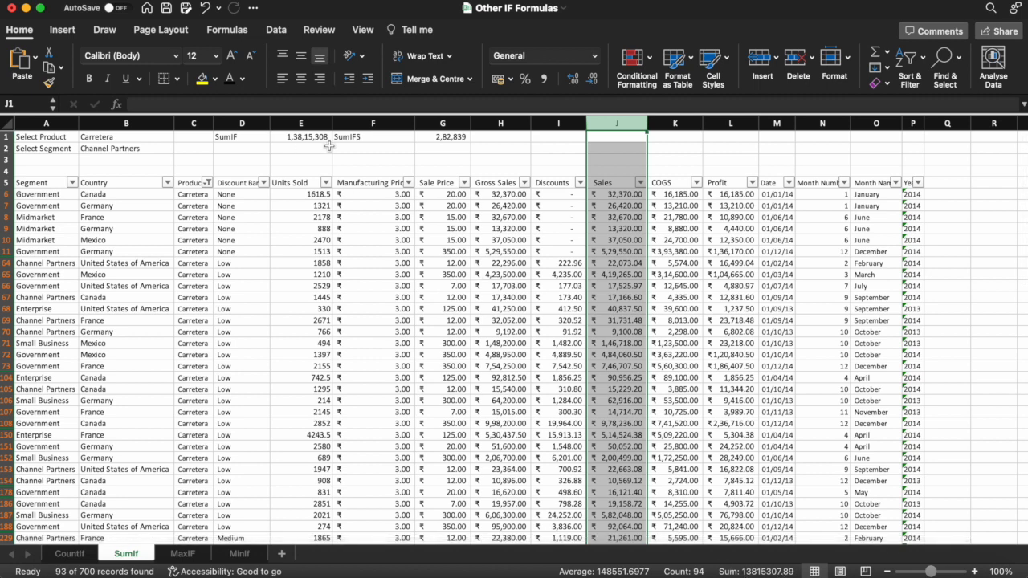
left_click(253, 160)
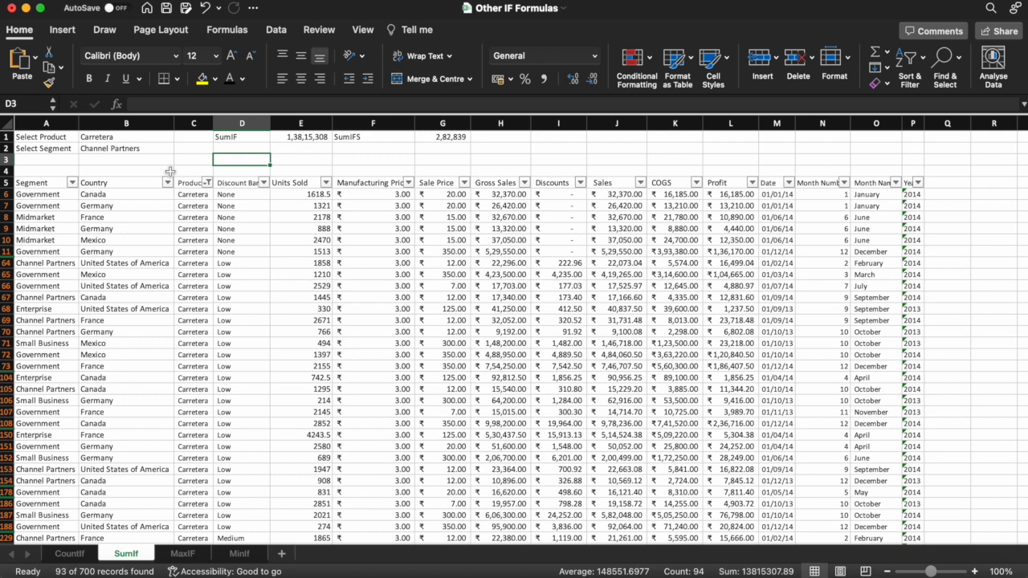
Filter the Segment column to Channel Partners only and select the Sales column to check its sum against the SUMIFS result
left_click(72, 183)
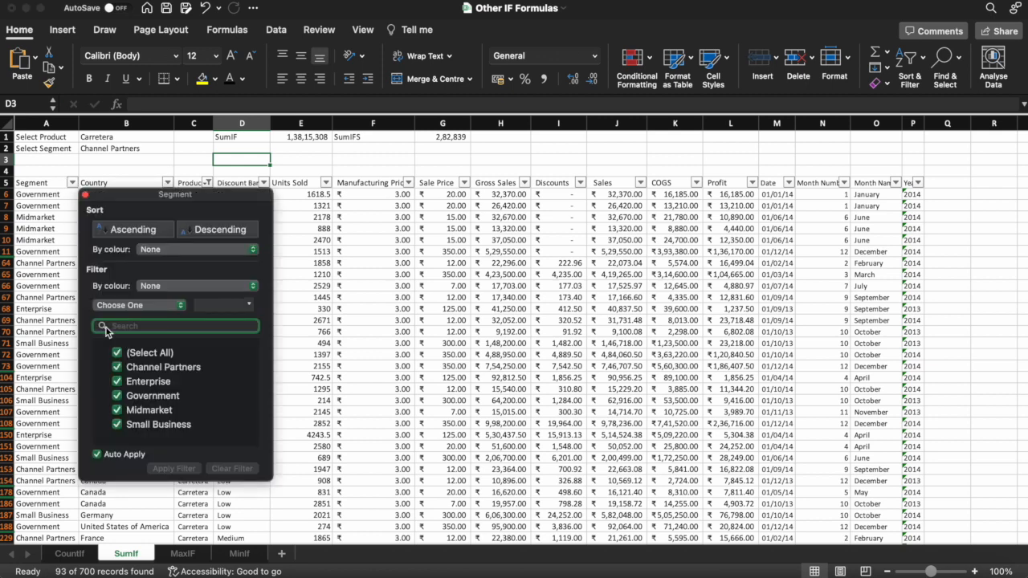
left_click(117, 353)
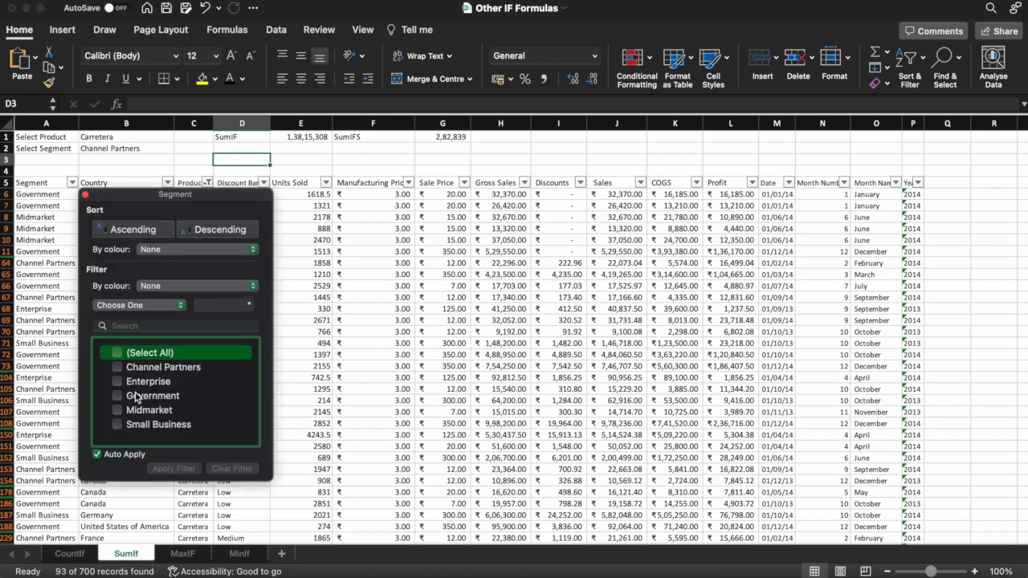
left_click(117, 369)
left_click(342, 363)
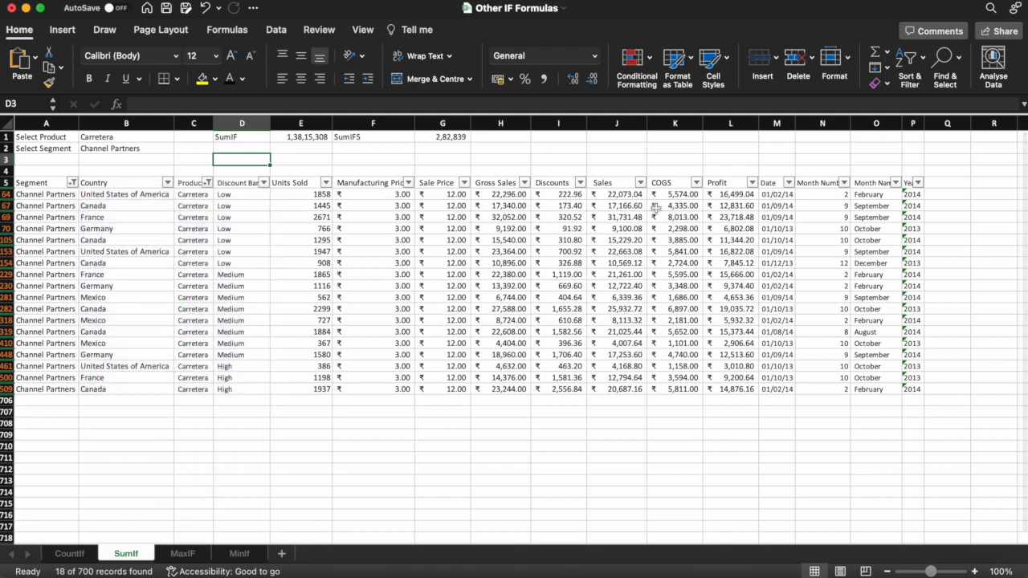
left_click(619, 124)
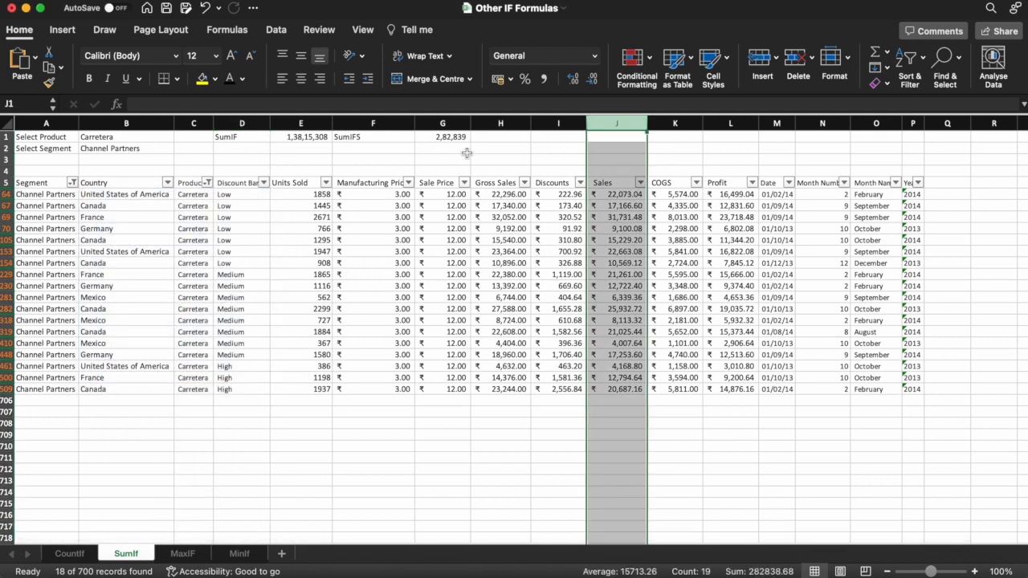
left_click(529, 170)
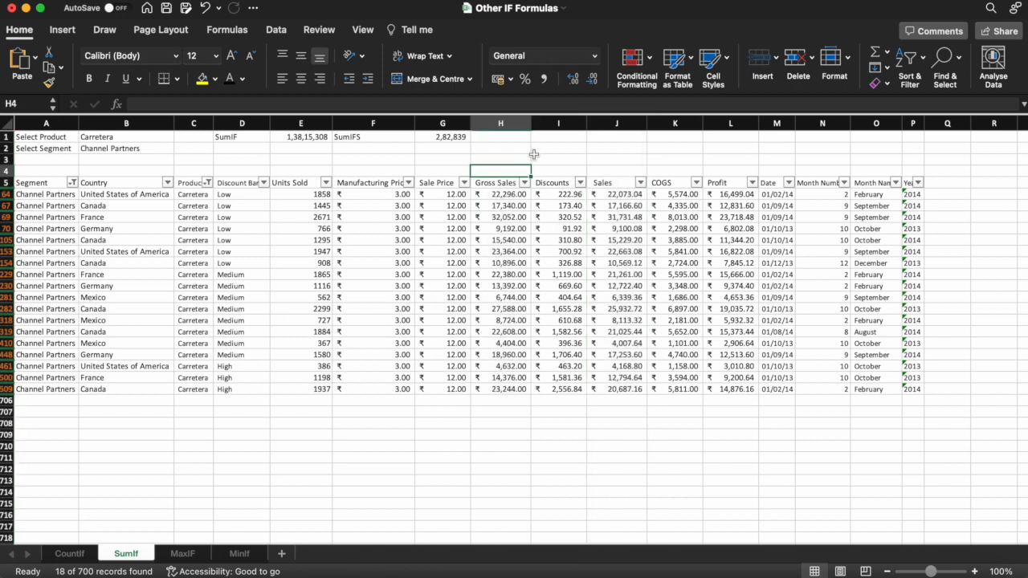
left_click(534, 155)
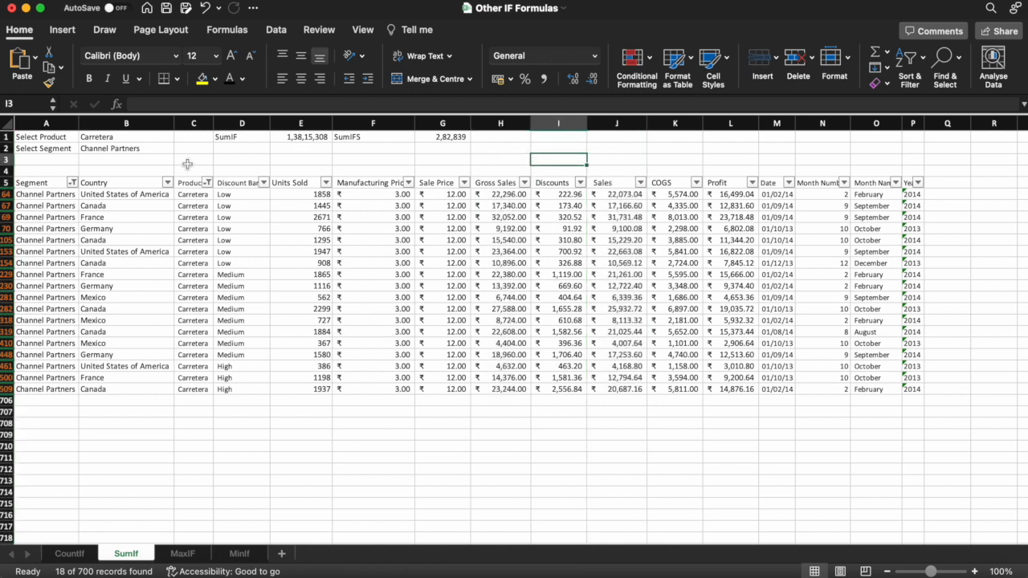
Clear the filters from the Segment and Product columns
left_click(73, 183)
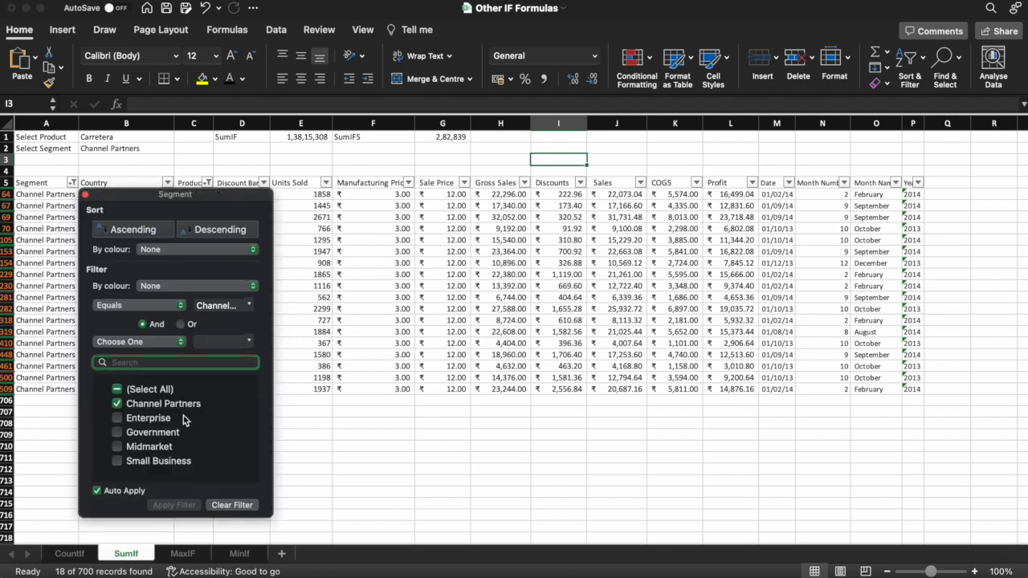
left_click(232, 505)
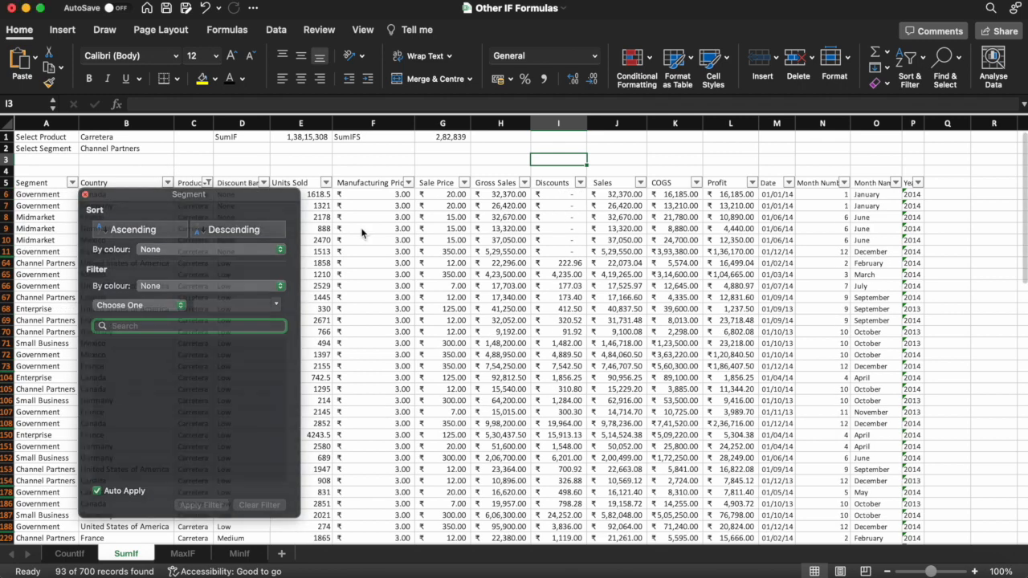
left_click(209, 183)
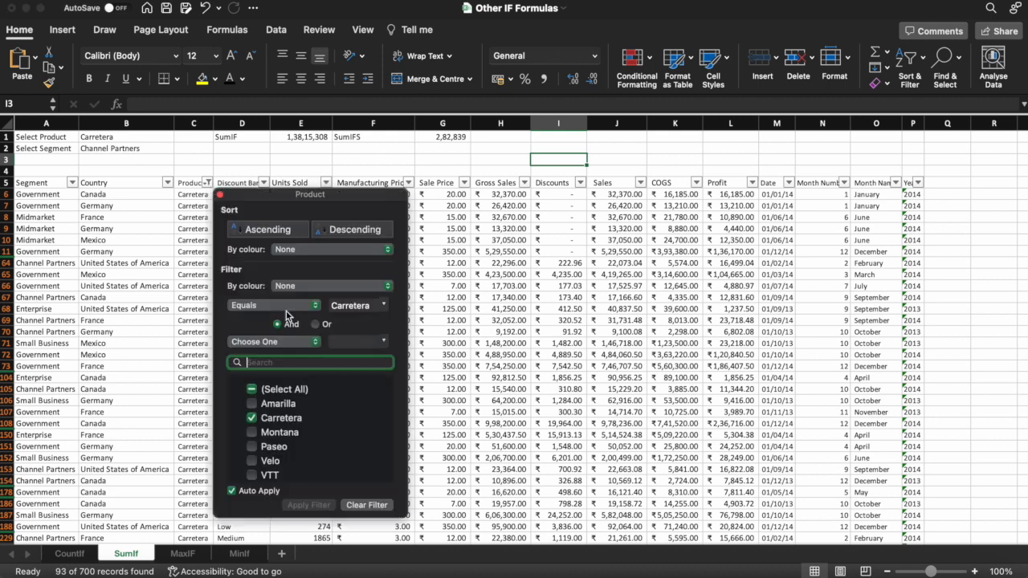
left_click(366, 504)
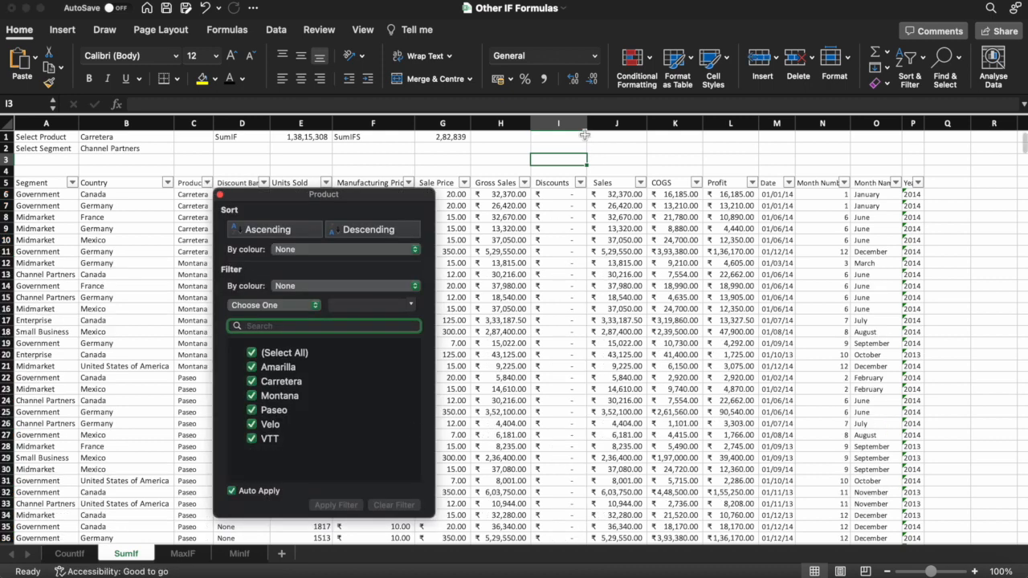
left_click(522, 153)
On the MaxIF sheet, start a MAXIFS formula in E1 with the Sales column range J5:J705 as its max range
left_click(182, 553)
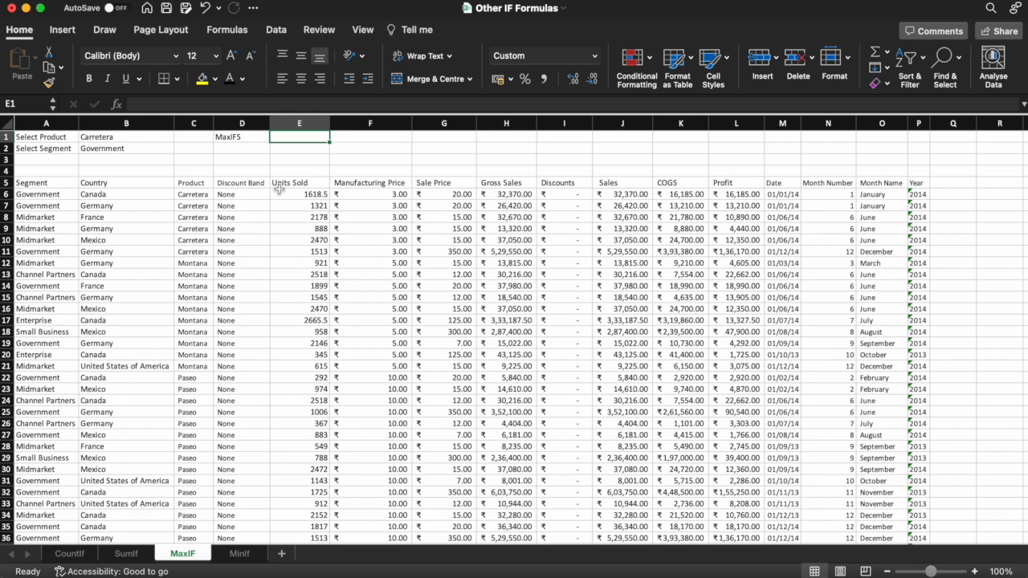
type("=")
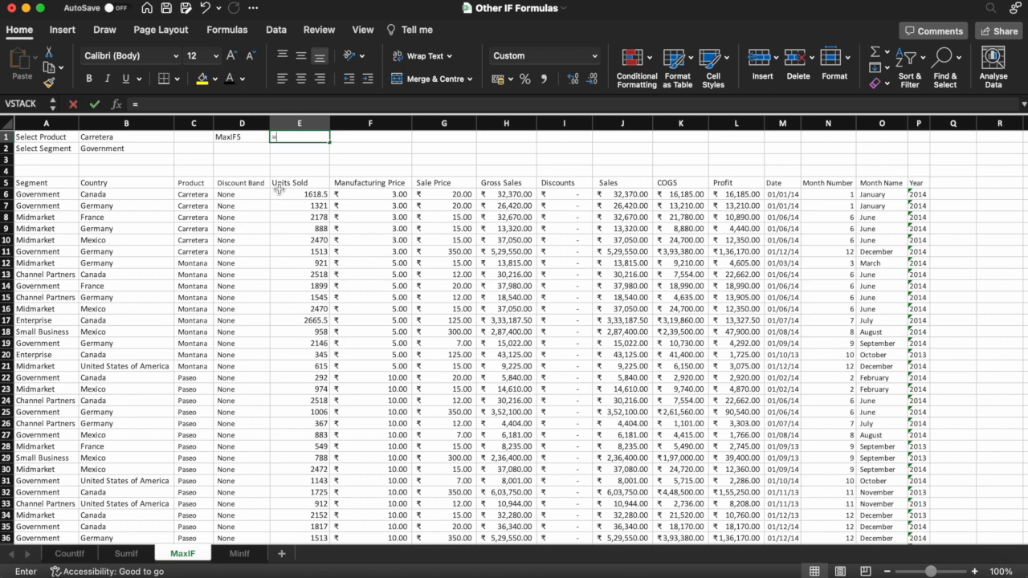
type("maxifs(")
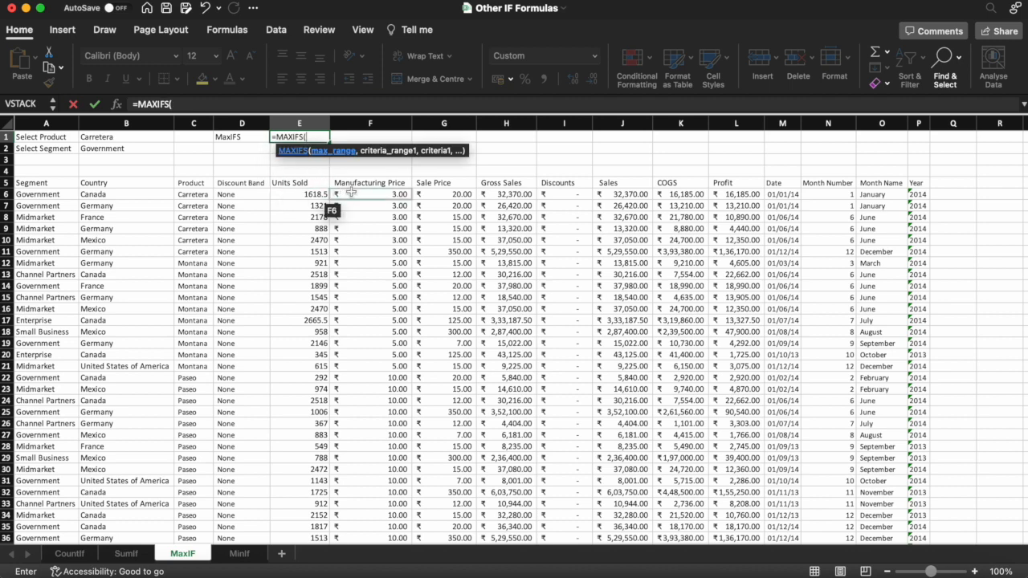
left_click(625, 184)
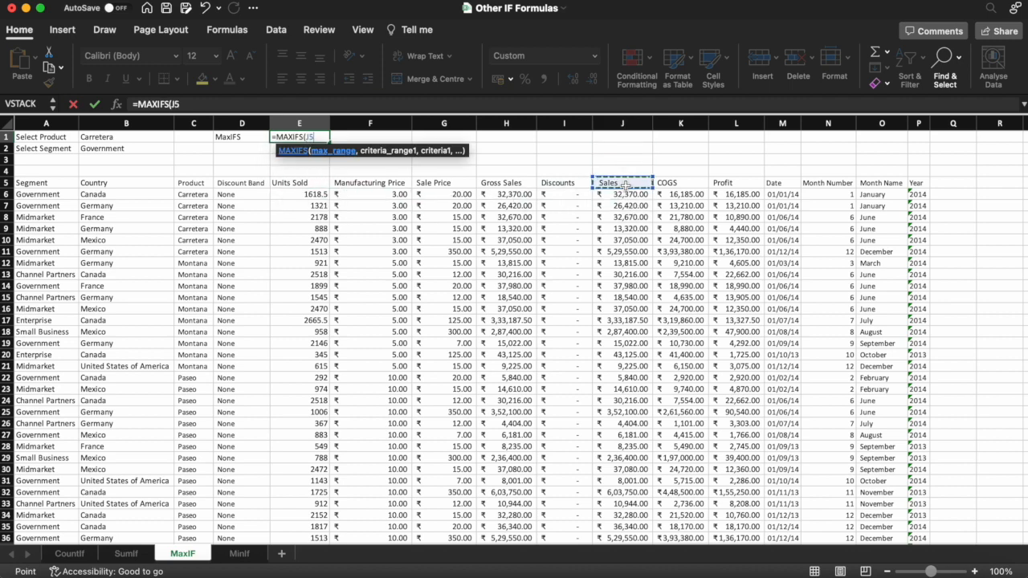
key("super+shift+Down")
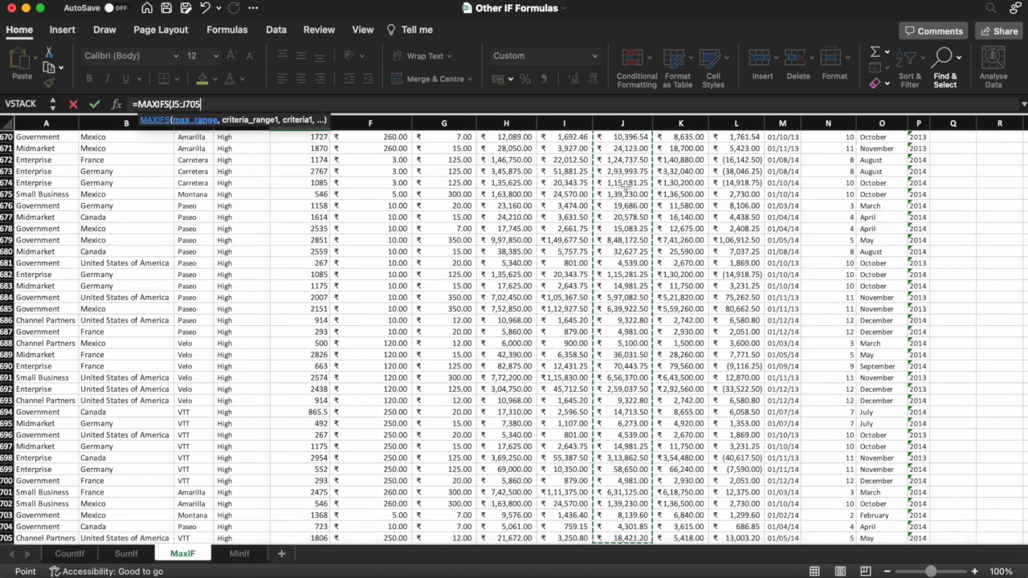
Add the Product range C5:C705 as the first criteria range of the MAXIFS formula
type(",")
key("Left")
key("Left")
key("Left")
key("Left")
key("Down")
key("Down")
key("Down")
key("Down")
key("Right")
key("Right")
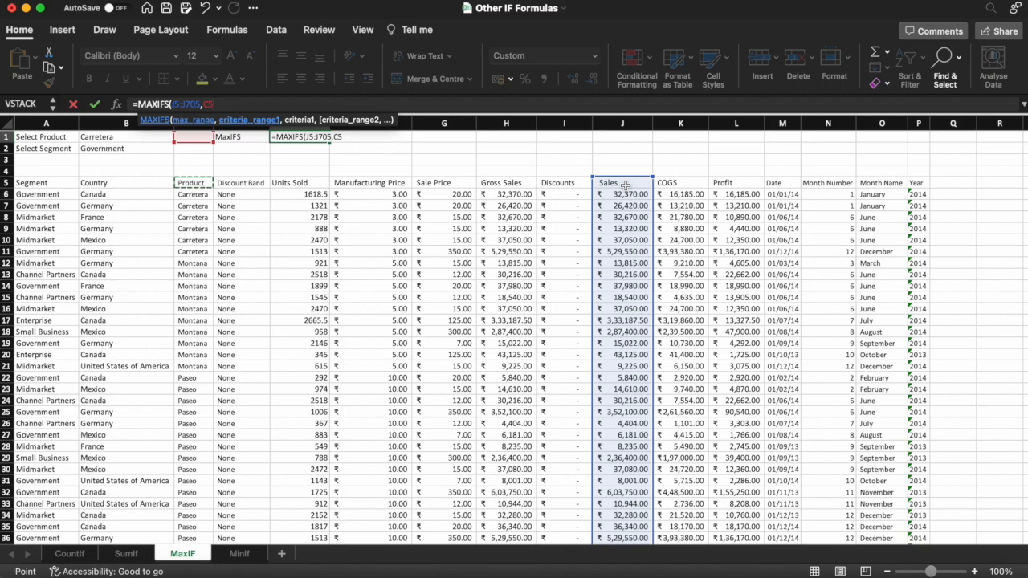
key("super+shift+Down")
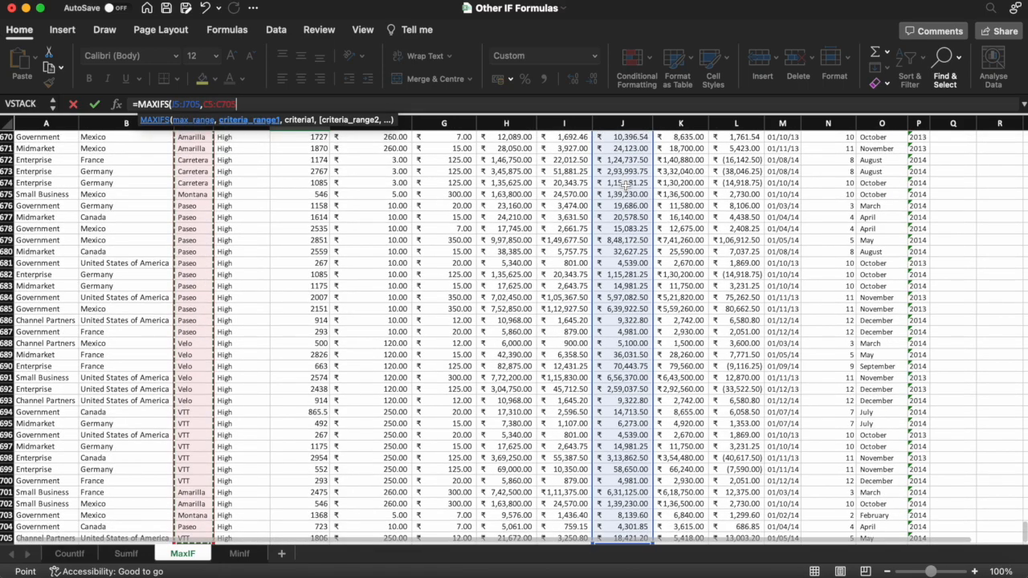
Use the selected product in B1 as the first criterion of the MAXIFS formula
type(",")
key("Left")
key("Left")
key("Left")
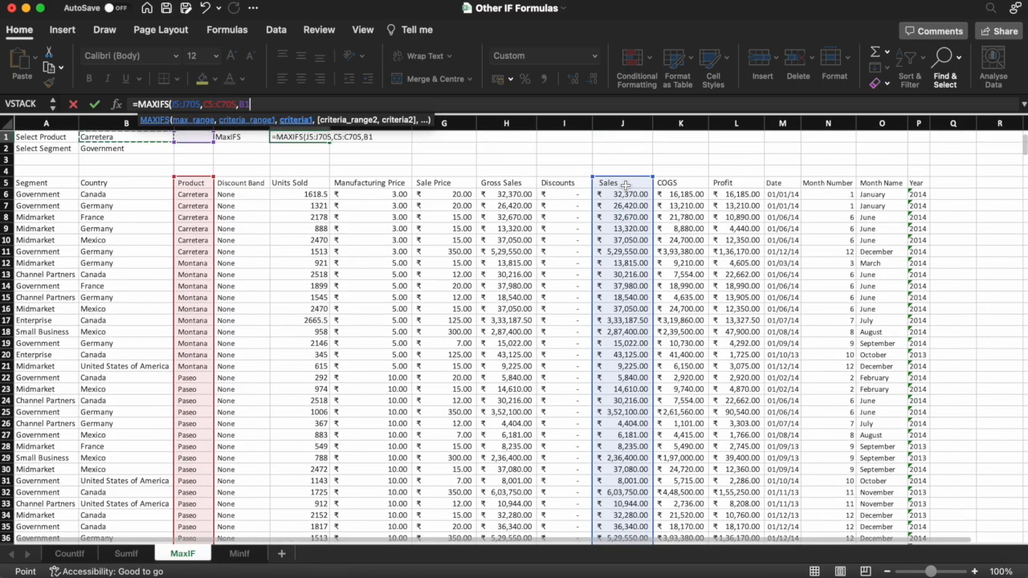
Add the Segment range A5:A705 as the second criteria range of the MAXIFS formula
type(",")
key("Left")
key("Left")
key("Left")
key("Down")
key("Down")
key("Down")
key("Left")
key("Down")
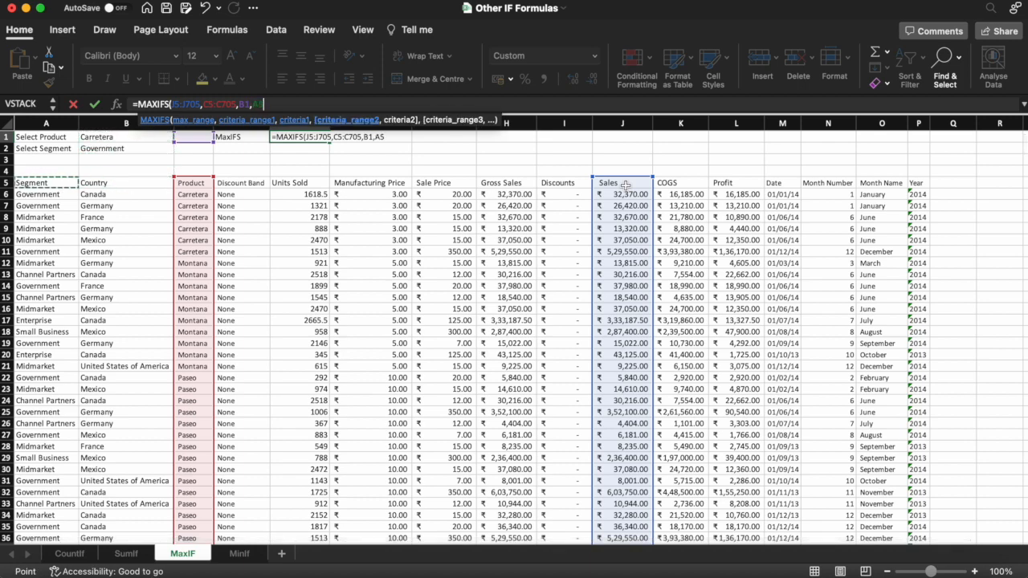
key("super+shift+Down")
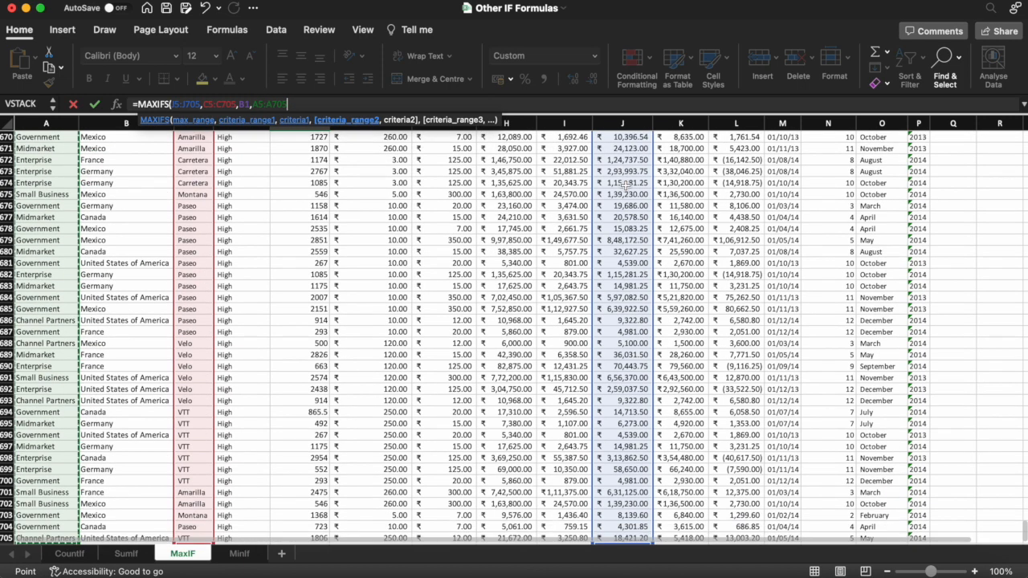
Use the selected segment in B2 as the second criterion and complete the MAXIFS formula in E1
type(",")
key("Left")
key("Left")
key("Left")
key("Down")
key("Right")
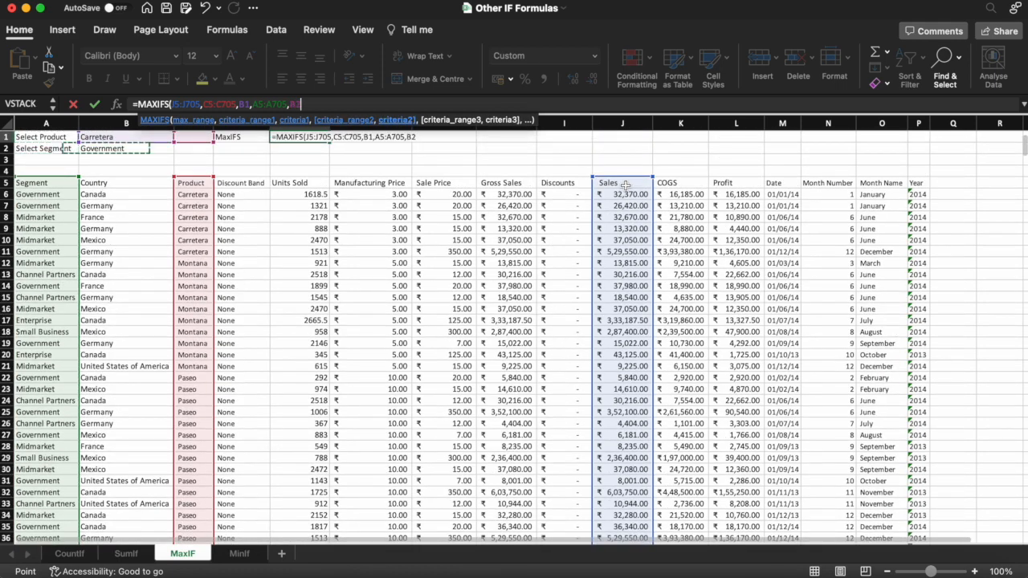
type(")")
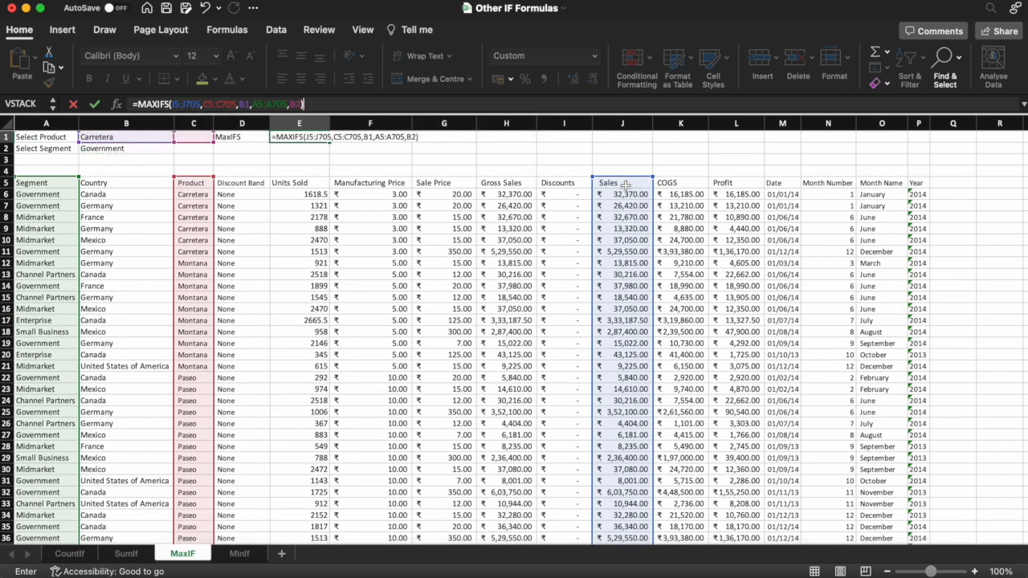
key("Return")
key("Up")
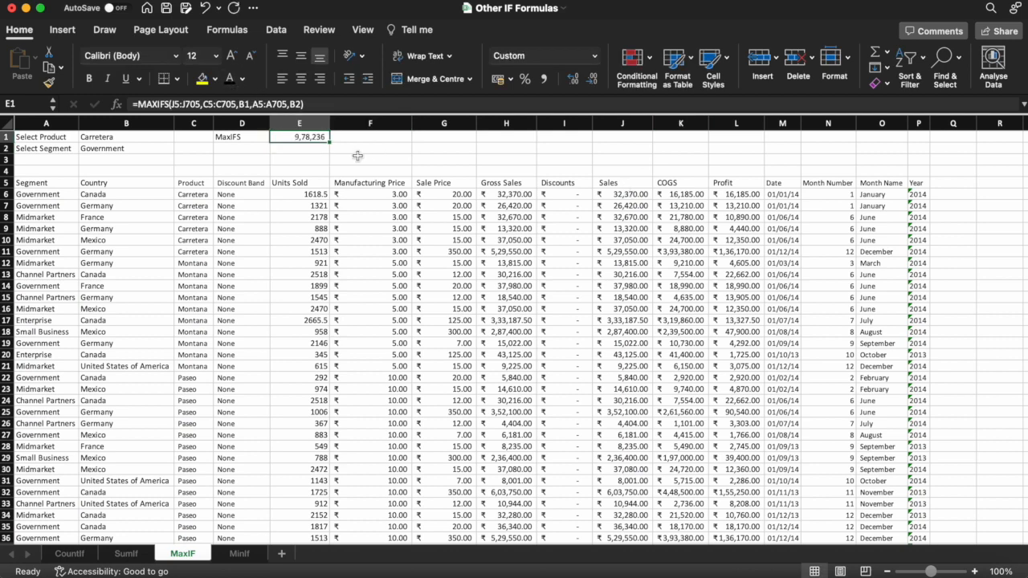
Test the MAXIFS result by changing the selected segment in B2 to Midmarket and finally to Channel Partners
left_click(321, 159)
left_click(313, 138)
left_click(124, 150)
left_click(178, 147)
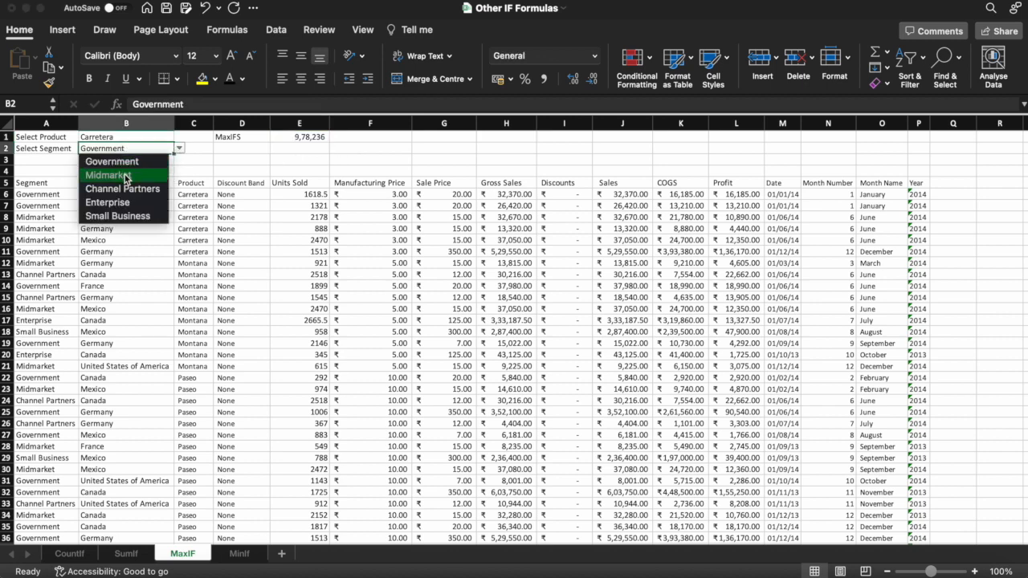
left_click(125, 173)
left_click(178, 147)
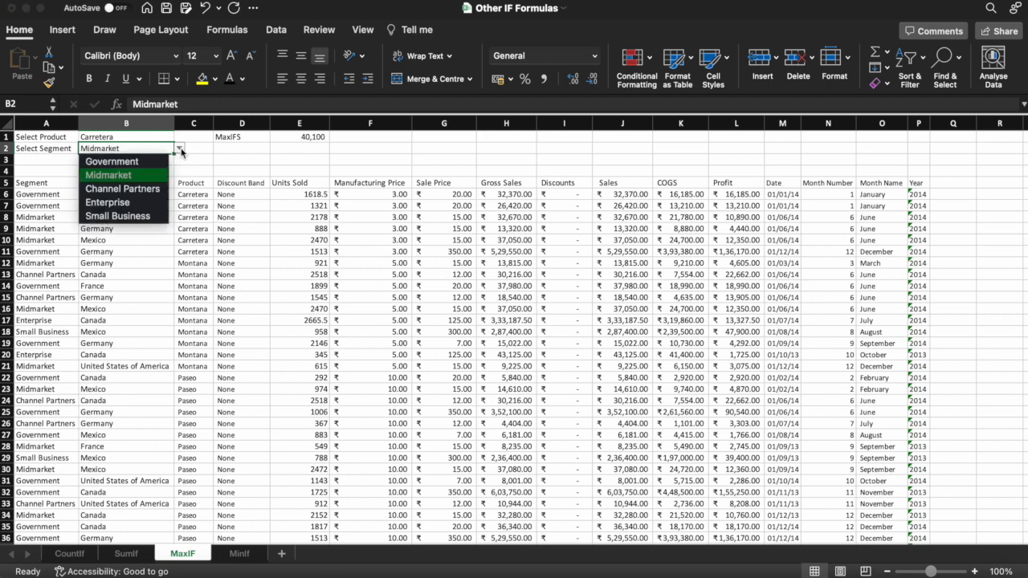
left_click(127, 185)
Remove the Segment range and its criterion from the formula in E1, leaving =MAXIFS(J5:J705,C5:C705,B1)
left_click(306, 137)
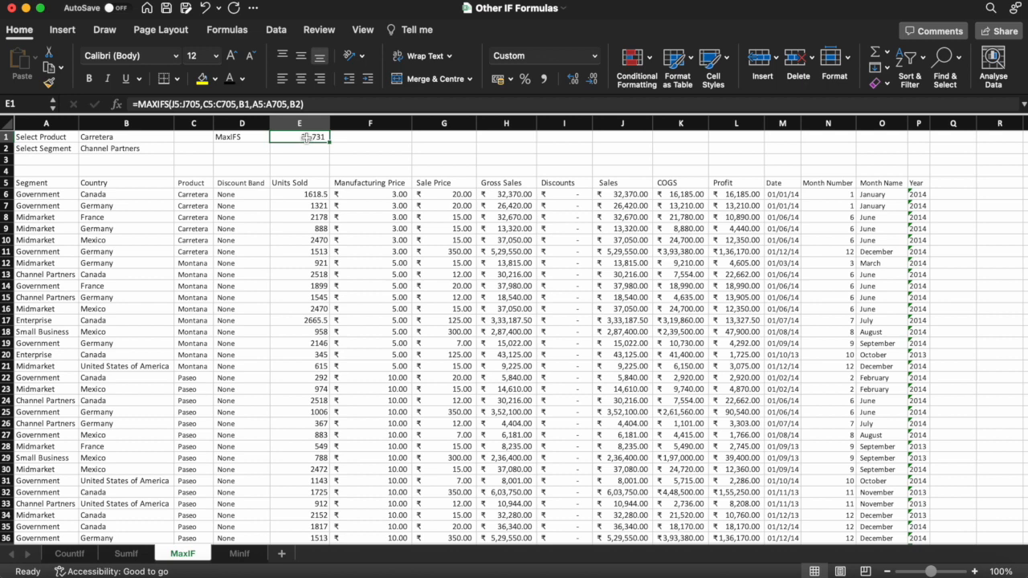
double_click(306, 137)
left_click(416, 138)
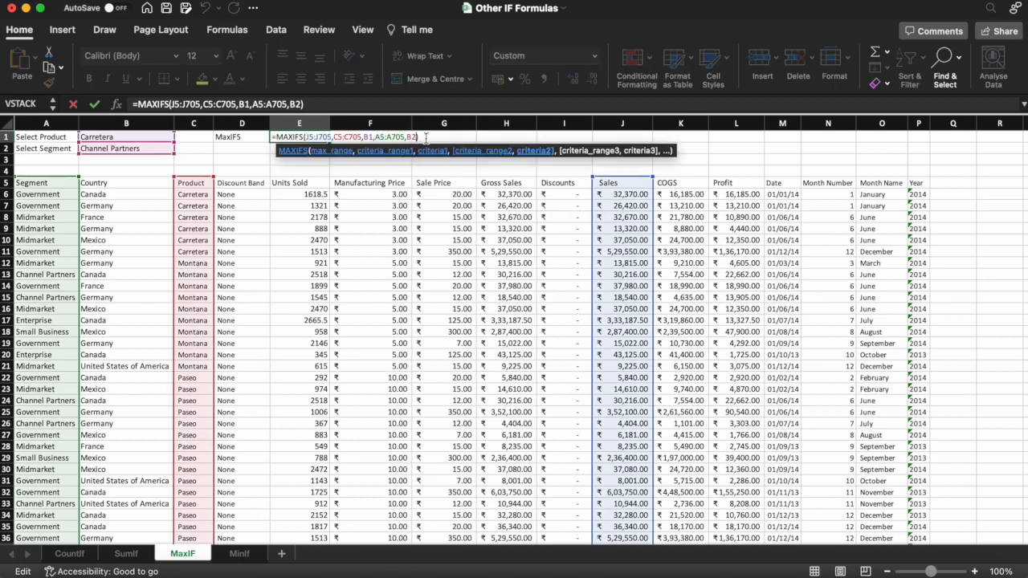
key("BackSpace")
key("BackSpace")
key("BackSpace")
key("BackSpace")
key("BackSpace")
key("BackSpace")
key("BackSpace")
key("BackSpace")
key("BackSpace")
key("BackSpace")
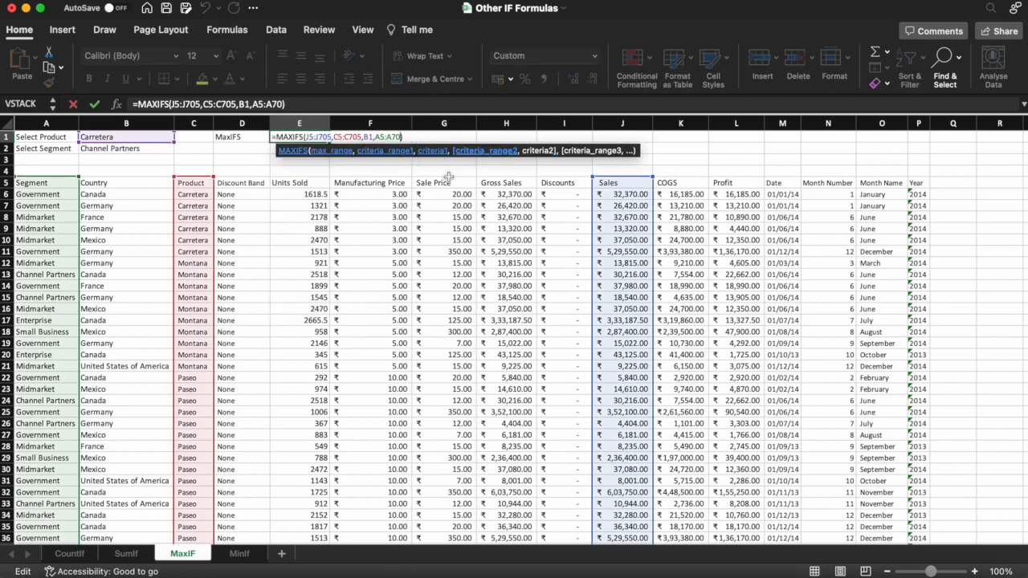
key("BackSpace")
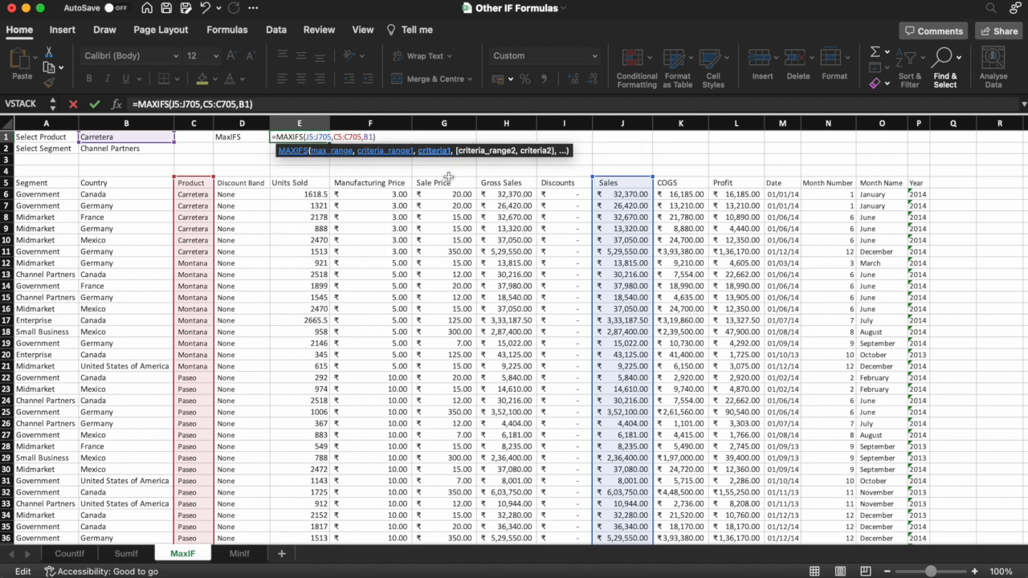
key("Return")
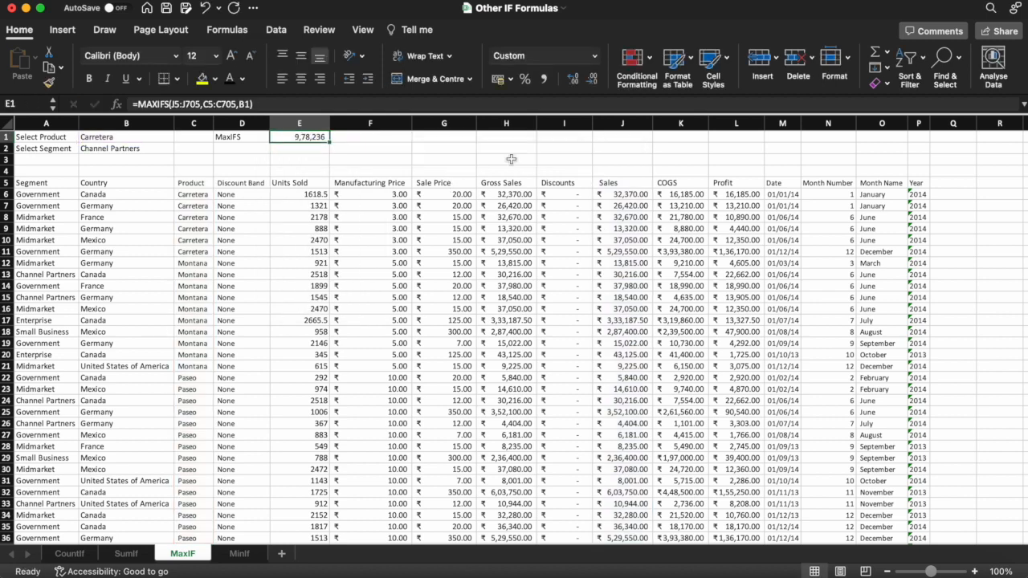
Test the product-only MAXIFS by changing the selected product in B1 to Montana and finally to Paseo
left_click(132, 150)
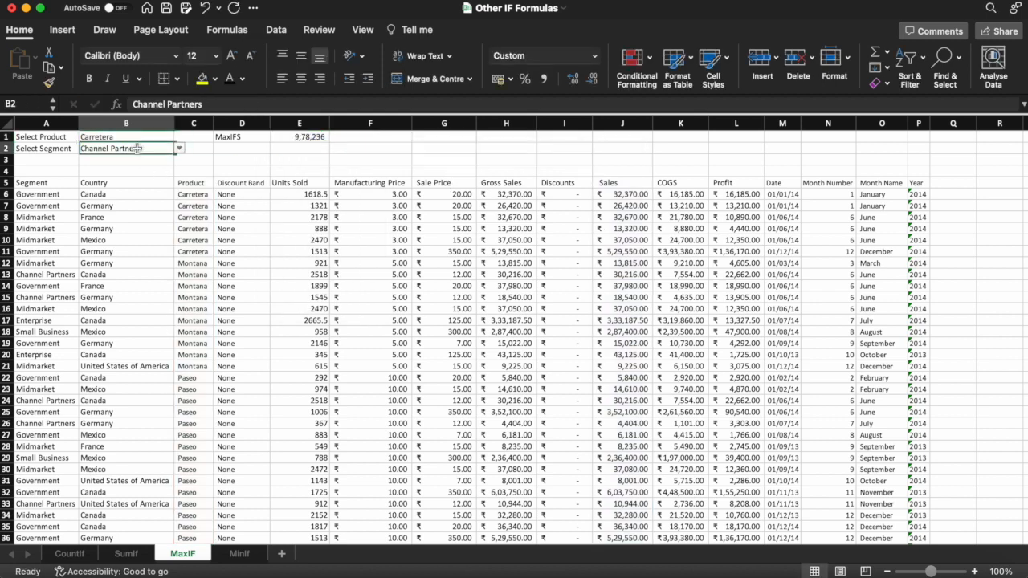
left_click(180, 150)
key("Escape")
left_click(164, 138)
left_click(180, 138)
left_click(123, 165)
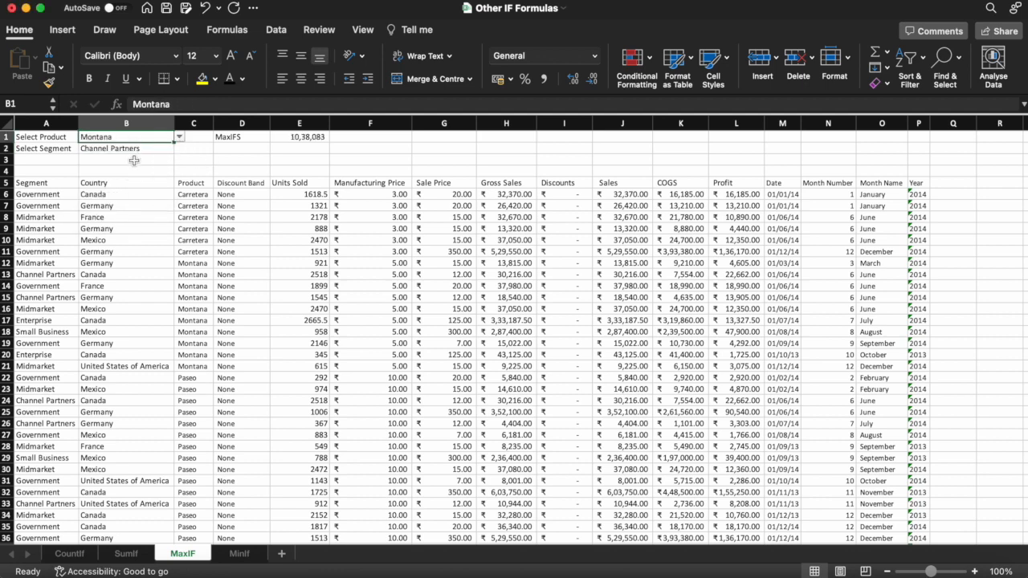
left_click(179, 138)
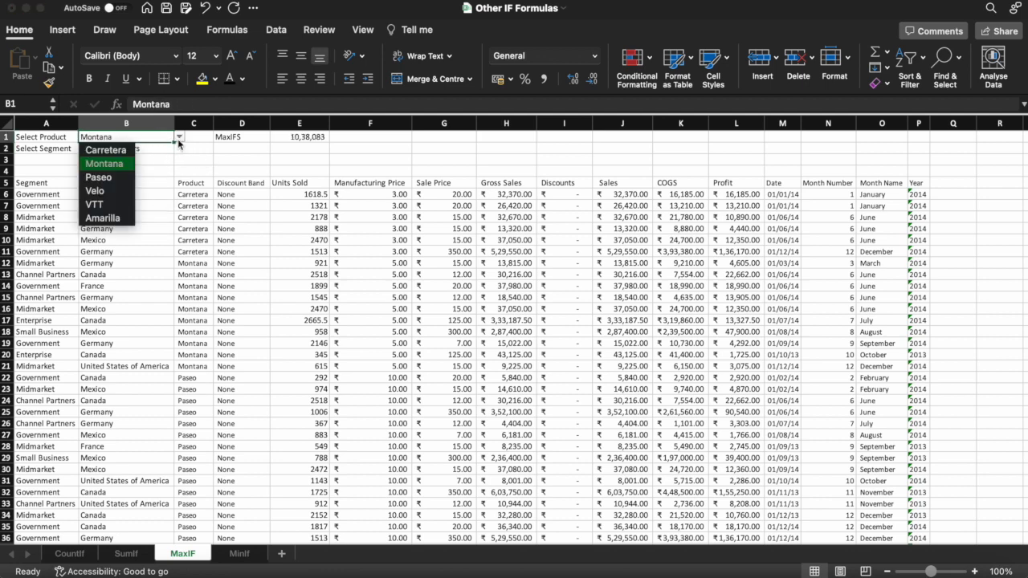
left_click(102, 178)
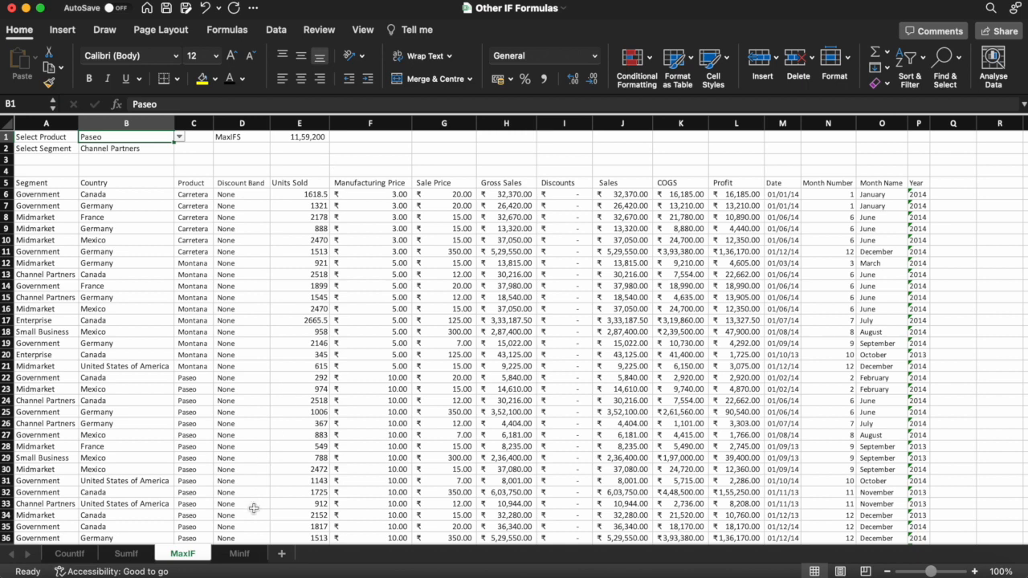
On the MinIf sheet, start a MINIFS formula in E1 with the Sales range J5:J705 as its min range
left_click(243, 552)
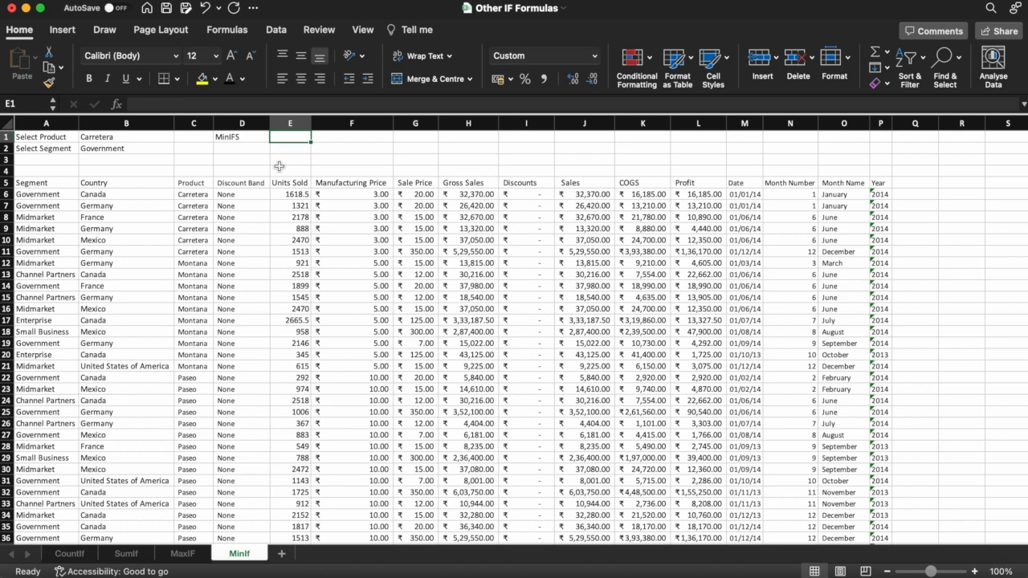
type("=")
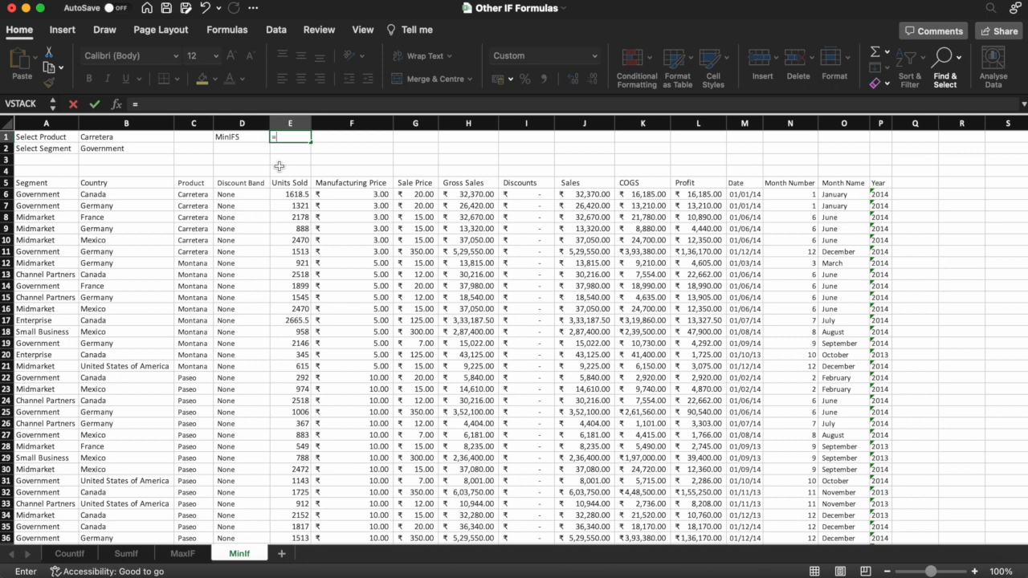
type("min")
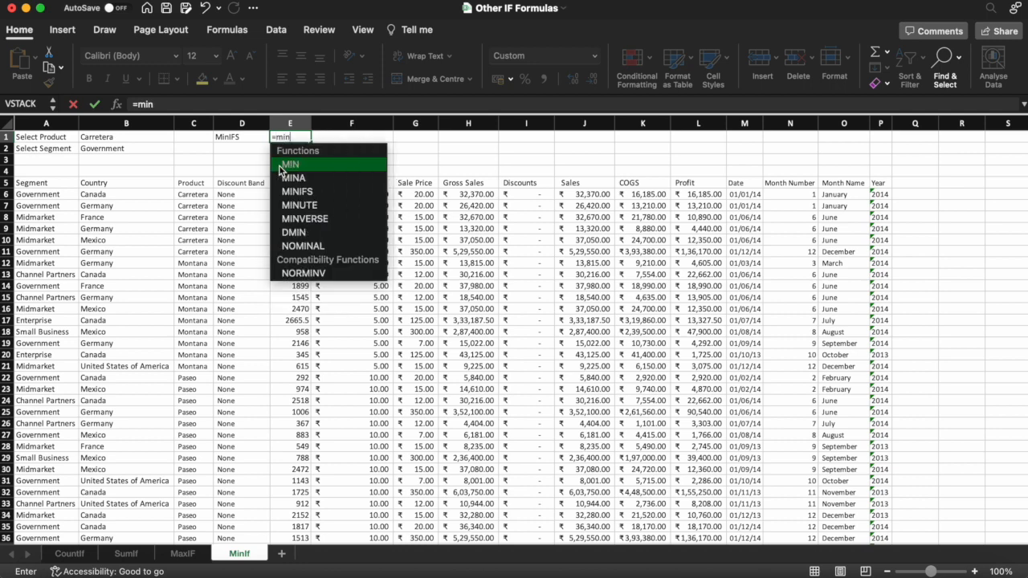
type("ifs(")
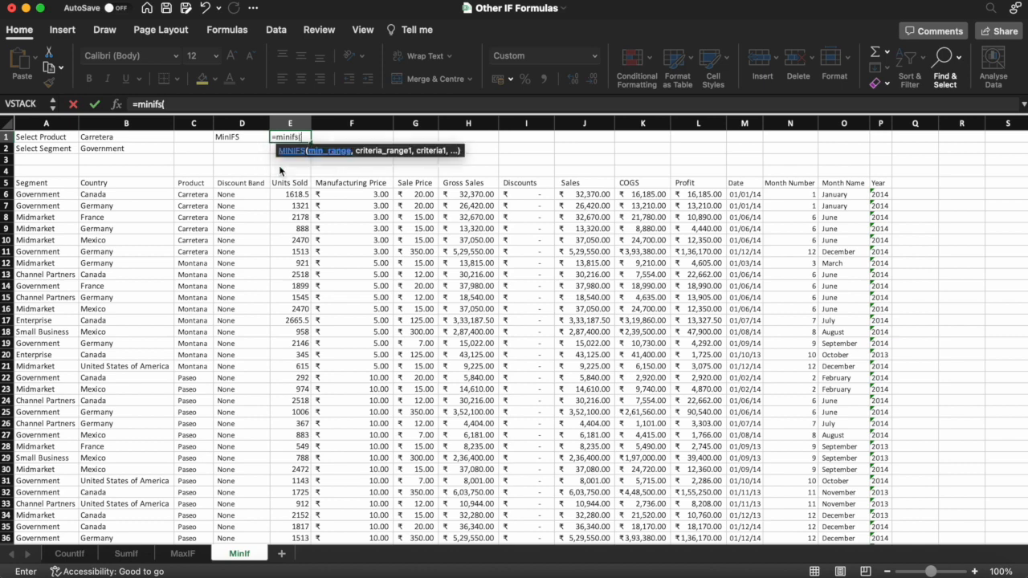
left_click(592, 183)
key("ctrl+shift+Down")
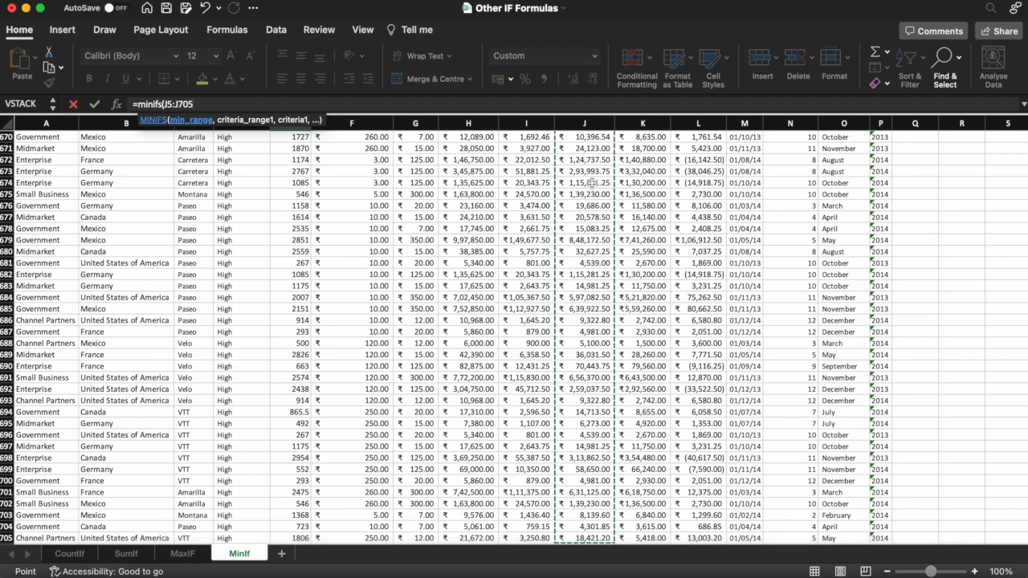
Add the Product range C5:C705 as the first criteria range of the MINIFS formula
type(",")
type("C4")
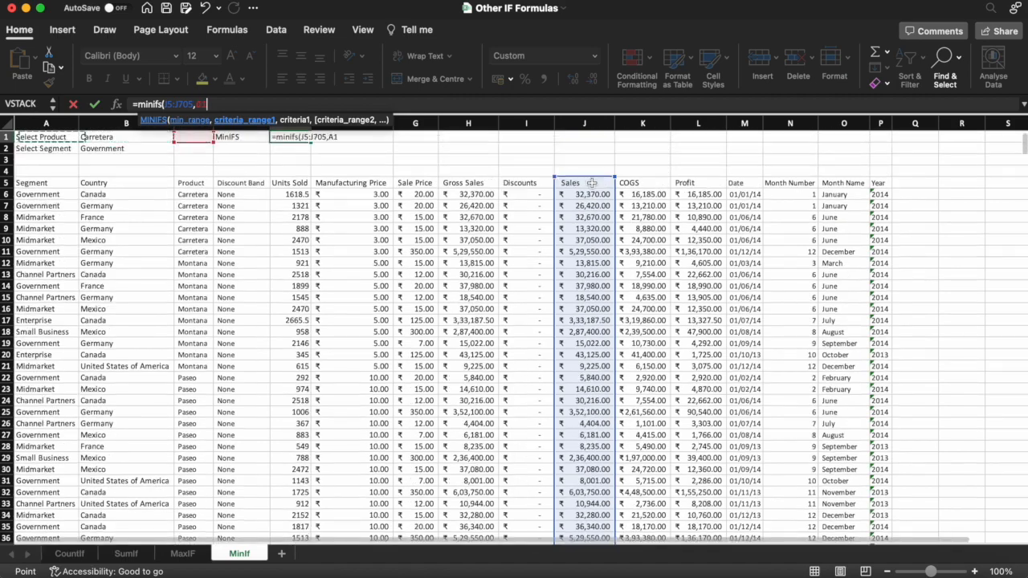
key("Down")
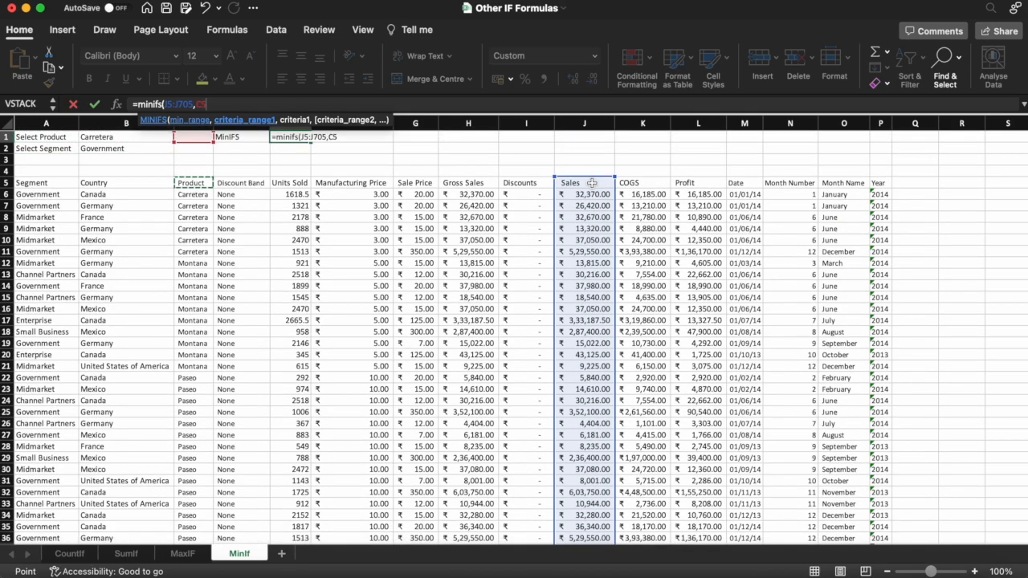
key("super+shift+Down")
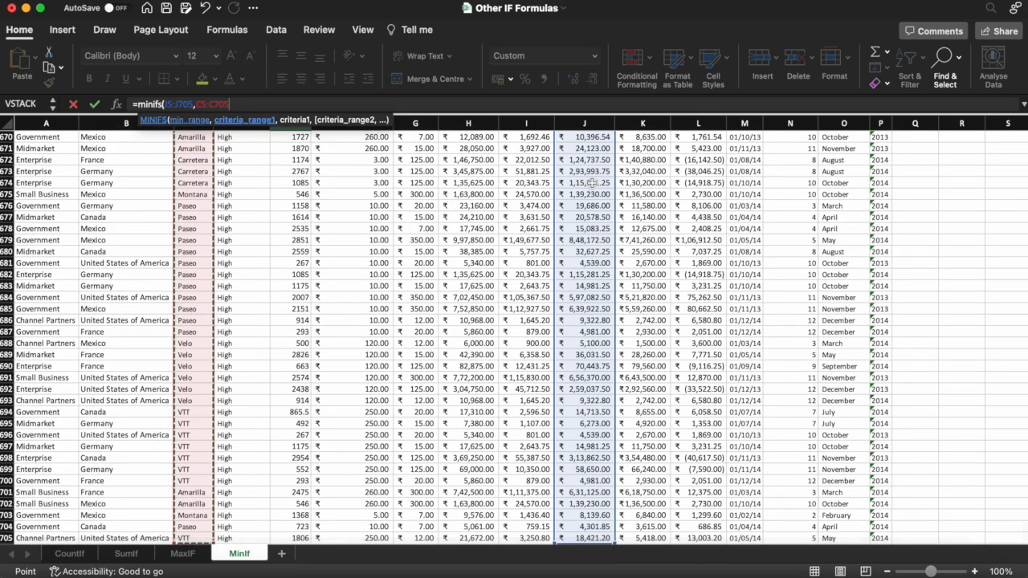
Add B1 as the first criterion and the Segment range A5:A705 as the second criteria range of the MINIFS formula
type(",D3")
key("Left")
key("Left")
key("Up")
key("Up")
type(",")
key("Down")
key("Down")
key("Down")
key("Down")
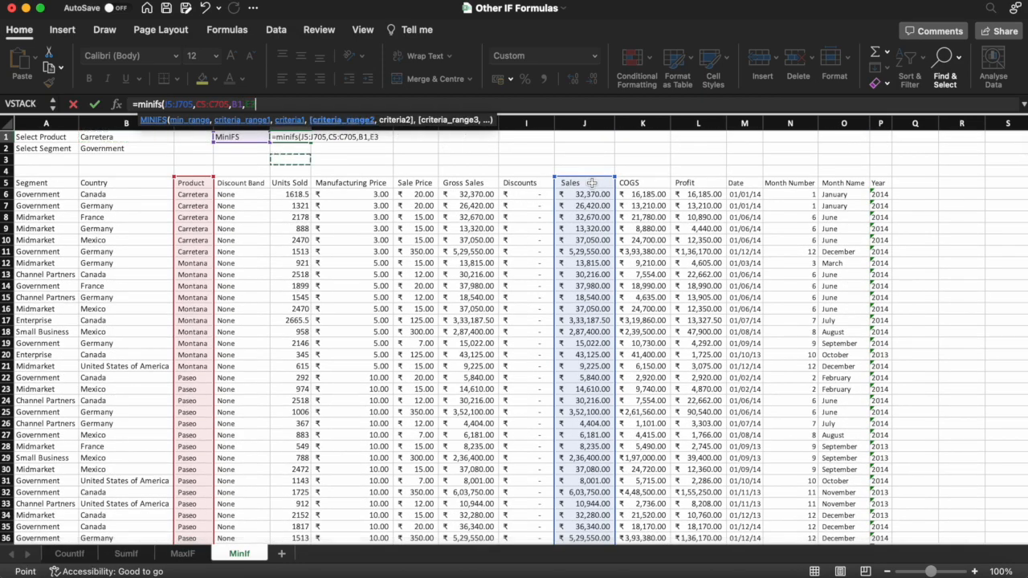
key("Left")
key("Left")
key("Left")
key("Left")
key("shift+super+Down")
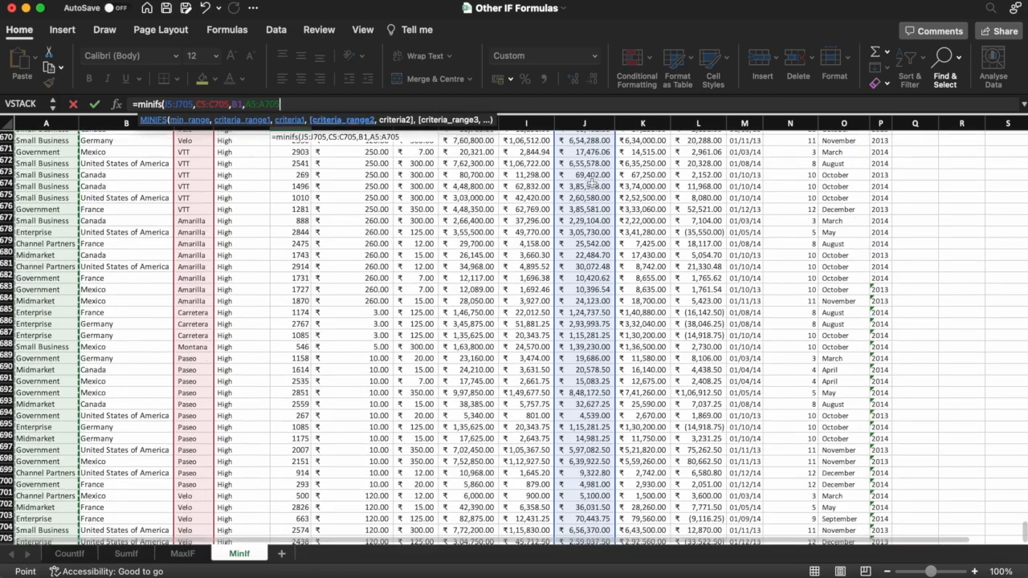
Use the selected segment in B2 as the second criterion and complete the MINIFS formula in E1
type(",")
key("Left")
key("Left")
key("Left")
key("Left")
key("Down")
key("Right")
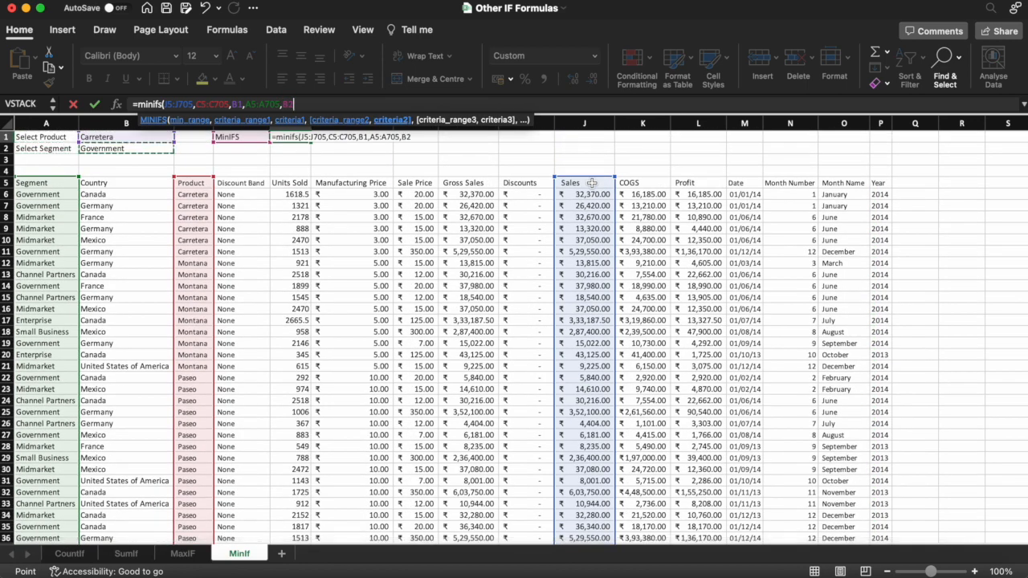
type(")")
key("Return")
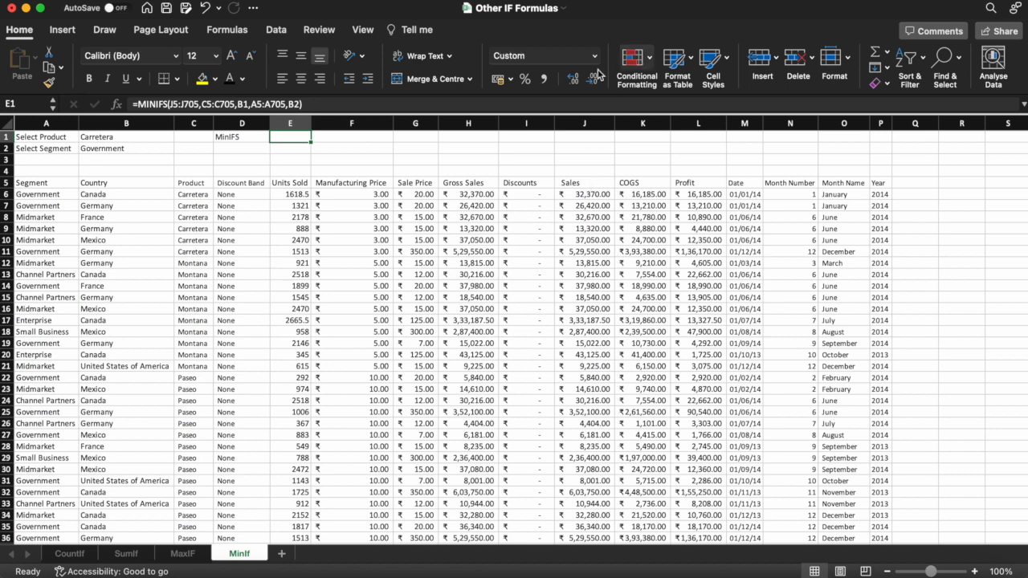
left_click(279, 149)
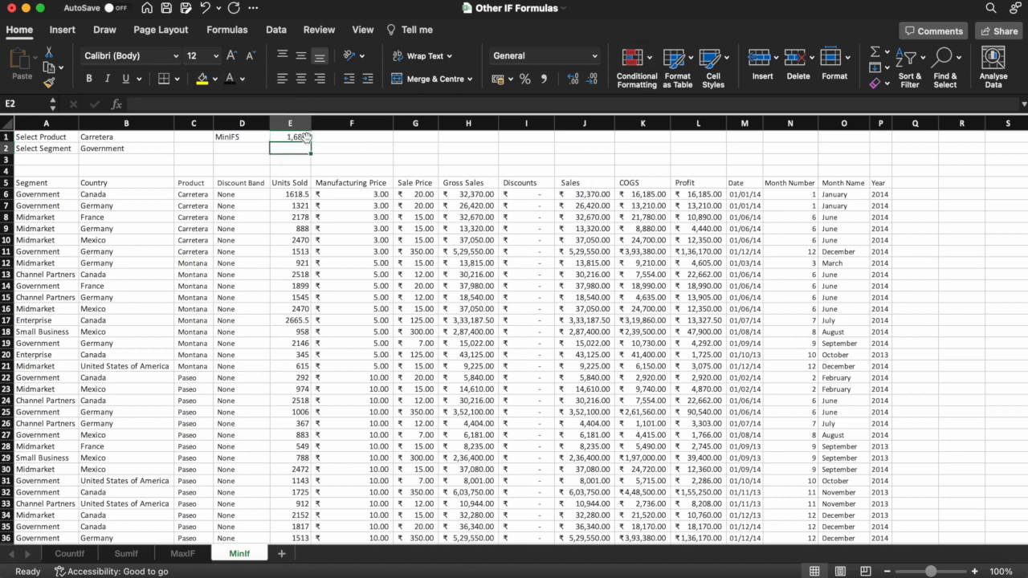
Test the MINIFS result by changing the selected product in B1 to Montana and finally to Paseo
left_click(146, 137)
left_click(178, 137)
left_click(119, 165)
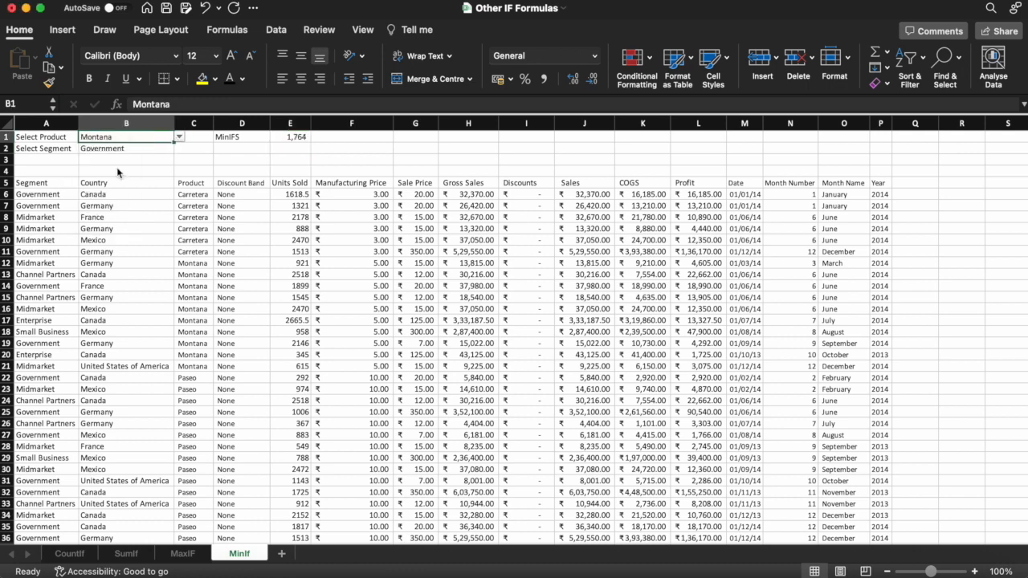
left_click(178, 137)
left_click(109, 183)
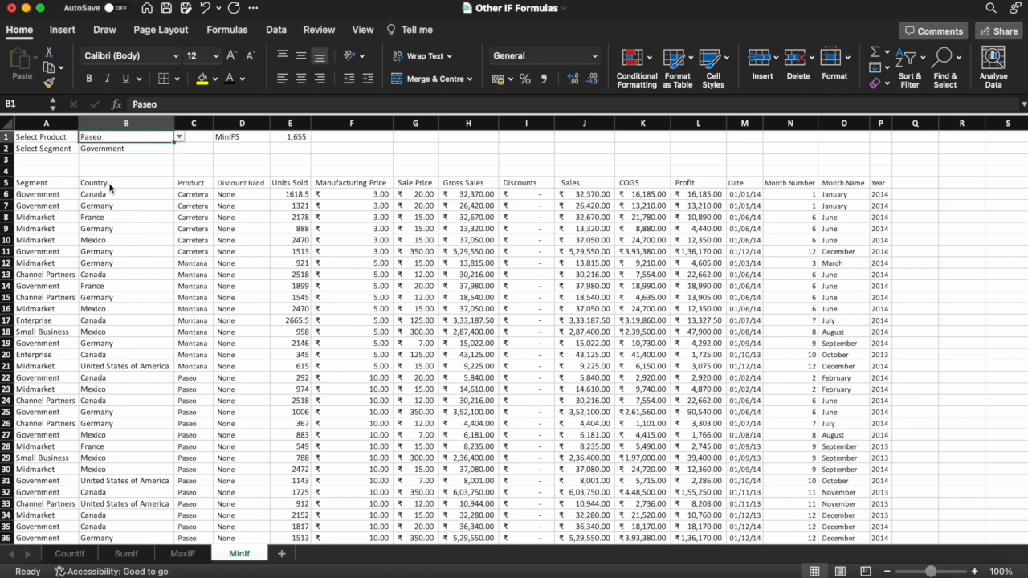
Change the selected segment in B2 on the MinIf sheet to Channel Partners
left_click(153, 148)
left_click(178, 151)
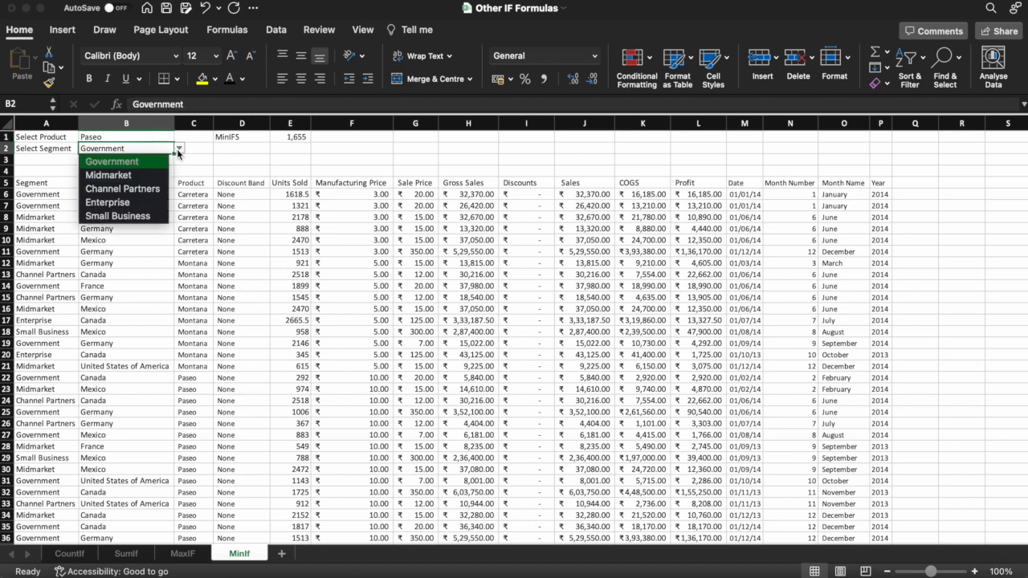
left_click(125, 189)
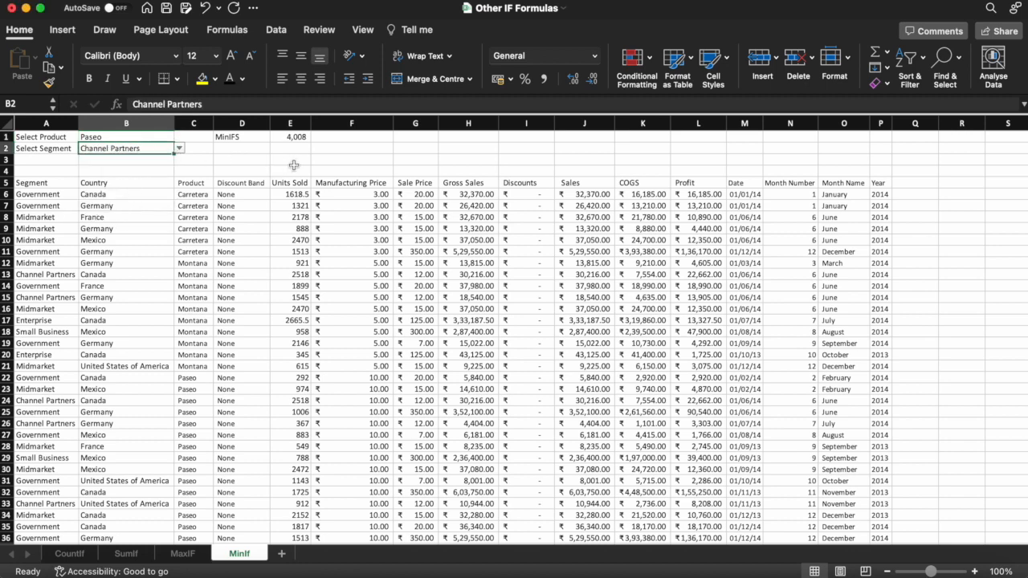
Remove the Segment range and its criterion from the formula in E1, leaving =MINIFS(J5:J705,C5:C705,B1)
double_click(294, 138)
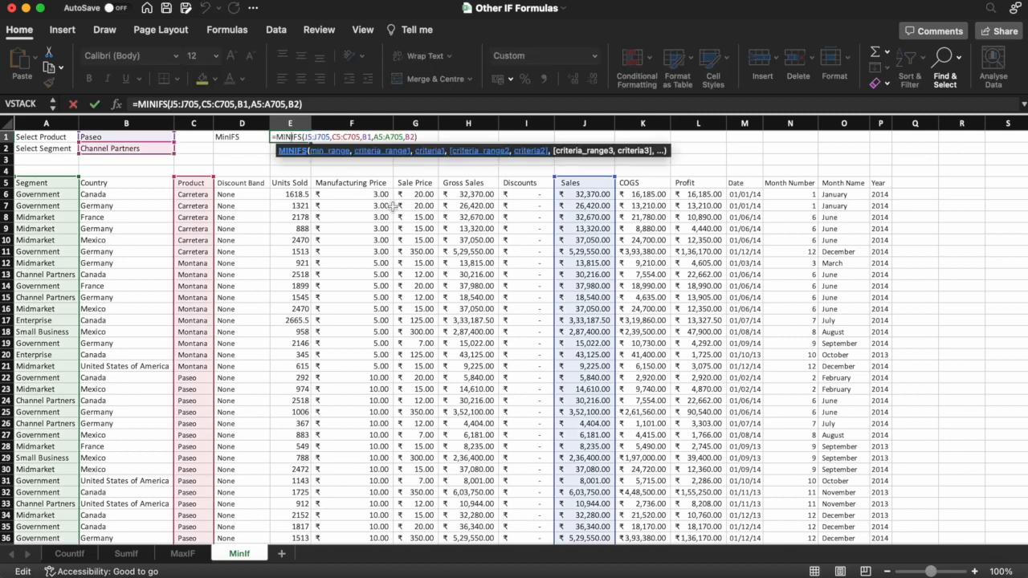
left_click(415, 133)
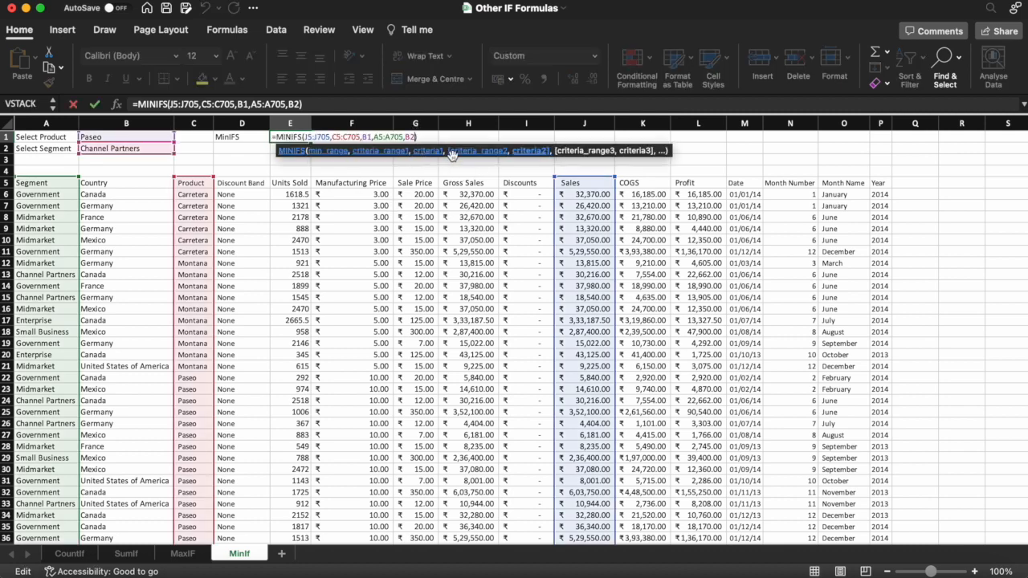
key("BackSpace")
key("BackSpace")
key("BackSpace")
key("BackSpace")
key("BackSpace")
key("BackSpace")
key("BackSpace")
key("BackSpace")
key("BackSpace")
key("BackSpace")
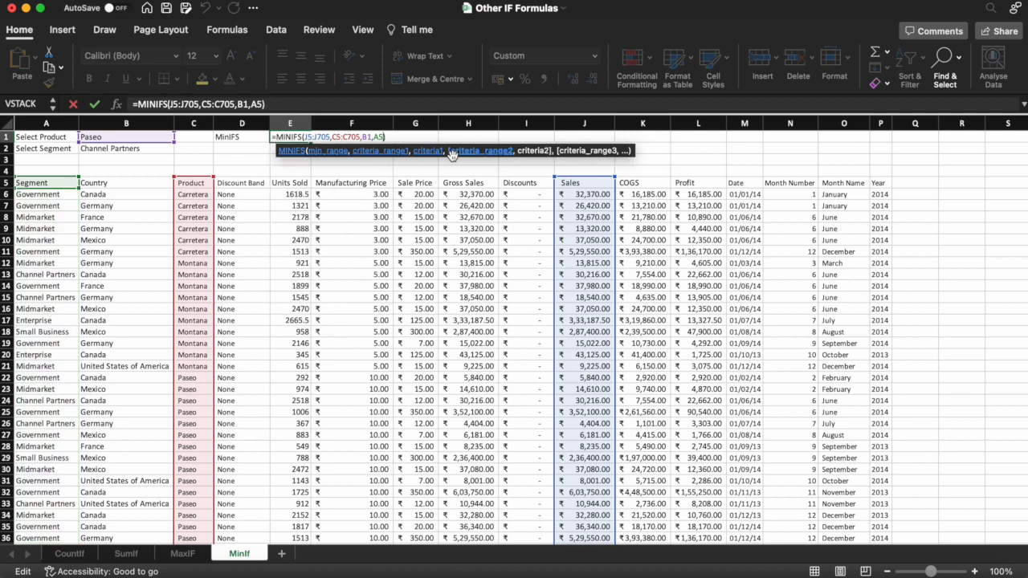
key("BackSpace")
key("ctrl+Return")
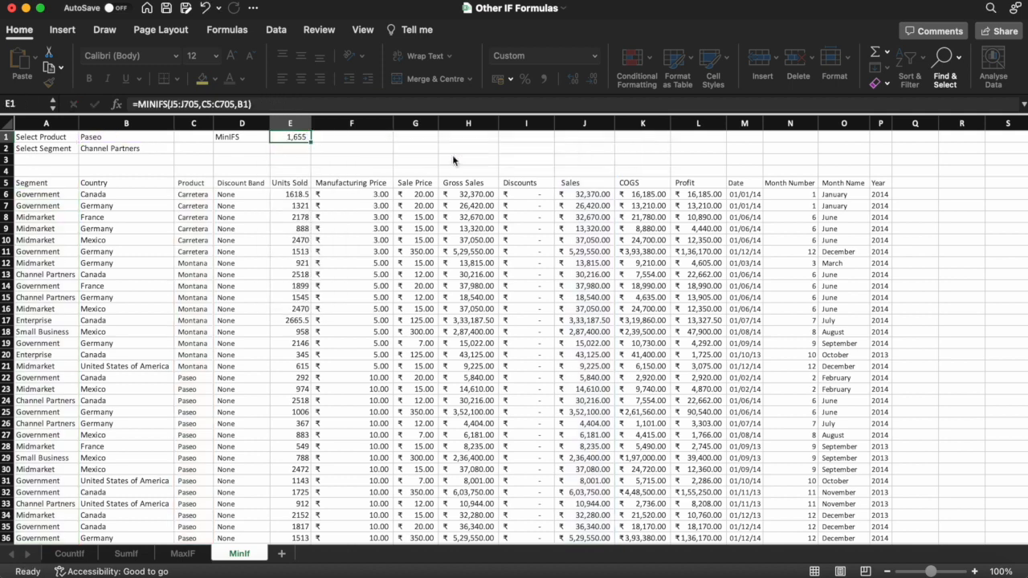
Test the product-only MINIFS by switching the selected product in B1 to Montana and back to Paseo
key("Left")
key("Left")
key("Left")
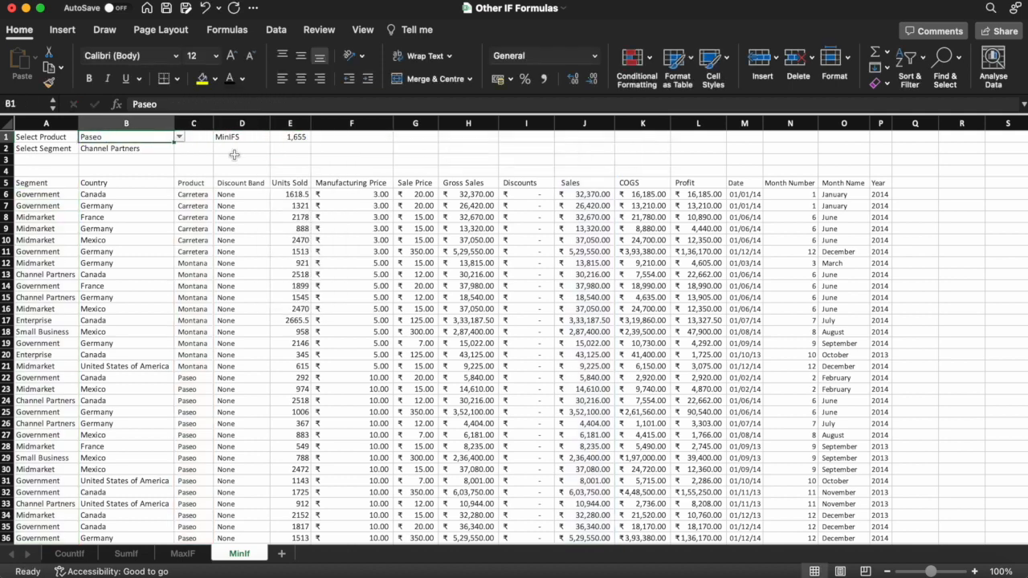
left_click(179, 136)
left_click(126, 168)
left_click(179, 137)
left_click(112, 178)
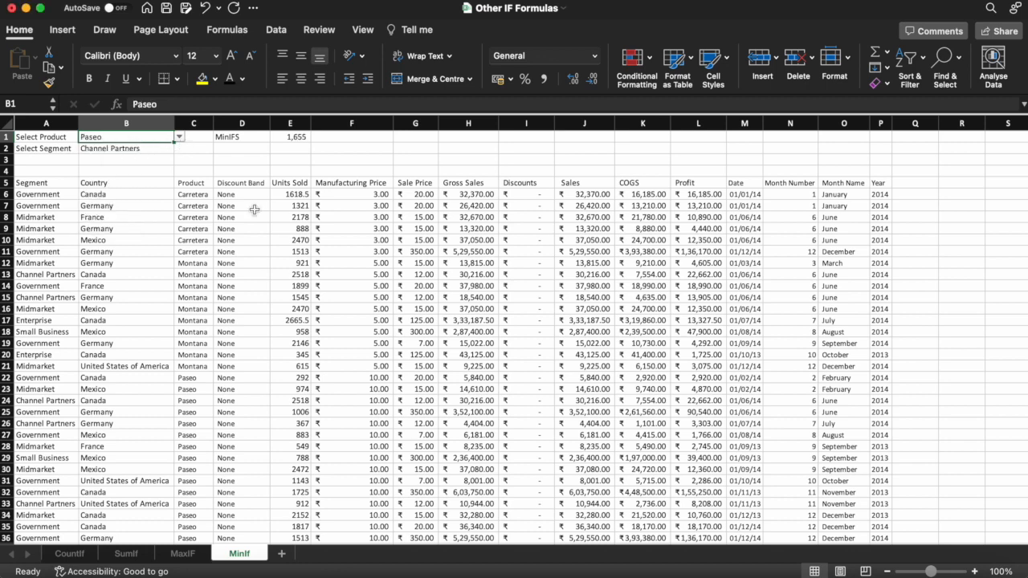